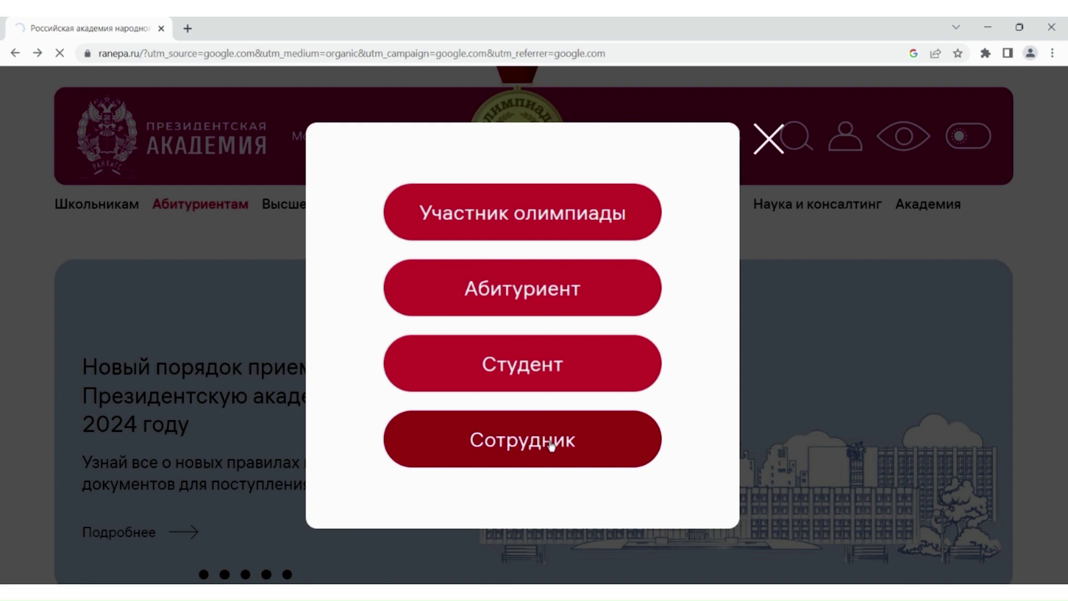
- Choose the Сотрудник role and log in with the corporate login and password
click(551, 442)
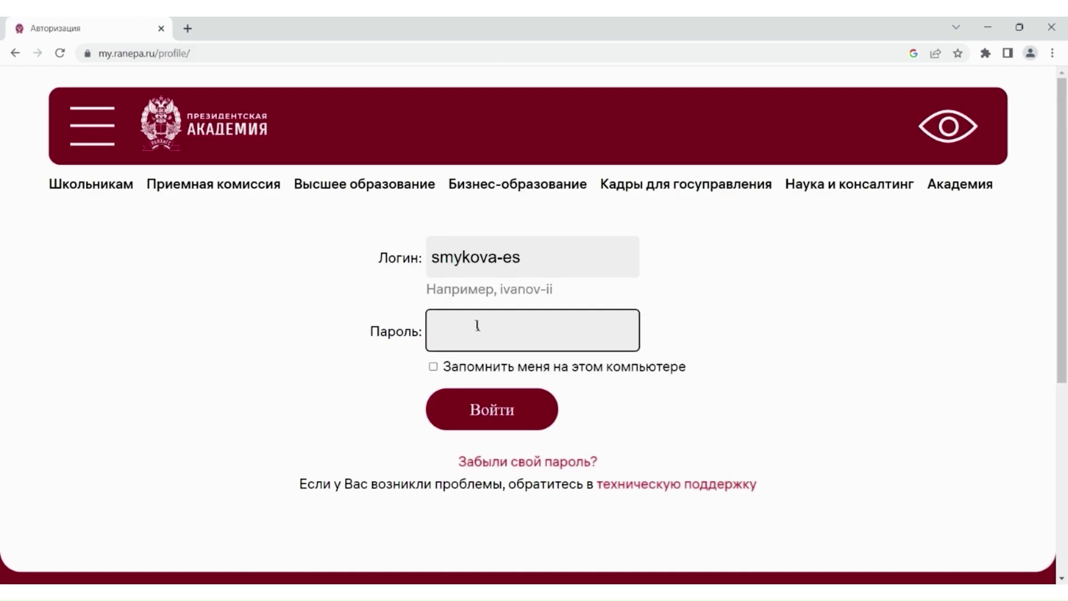
text(••)
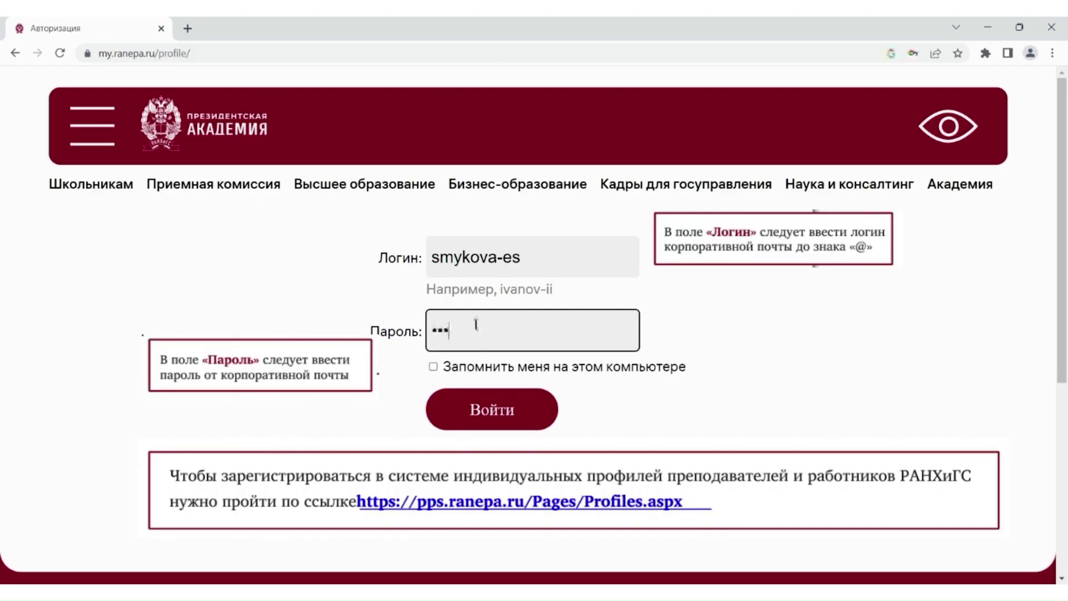
key(Return)
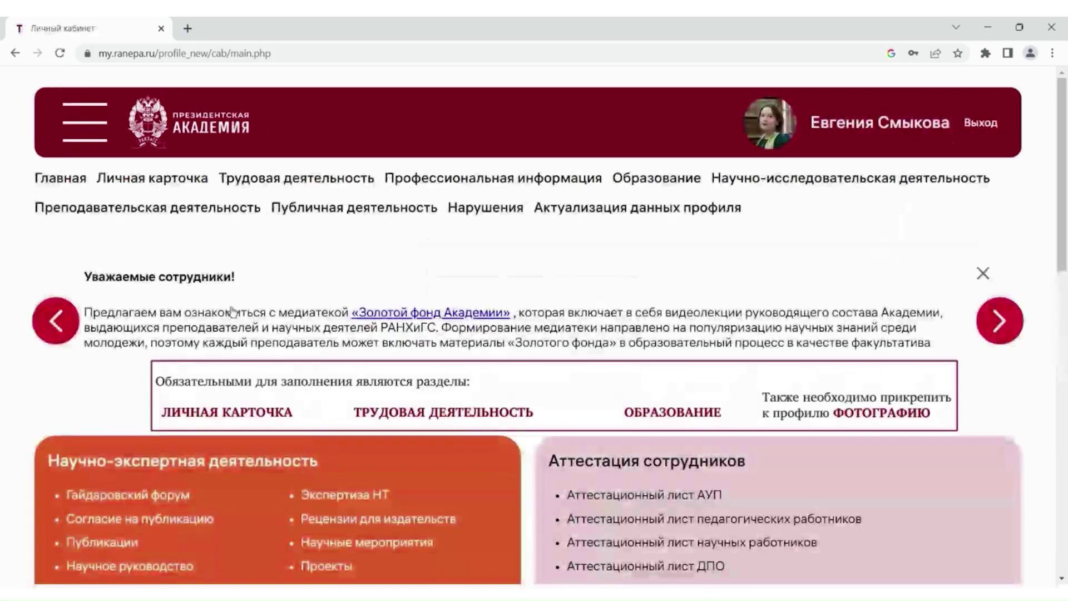
- Preview the top menu sections and go to the Личная карточка page
mouse_move(156, 175)
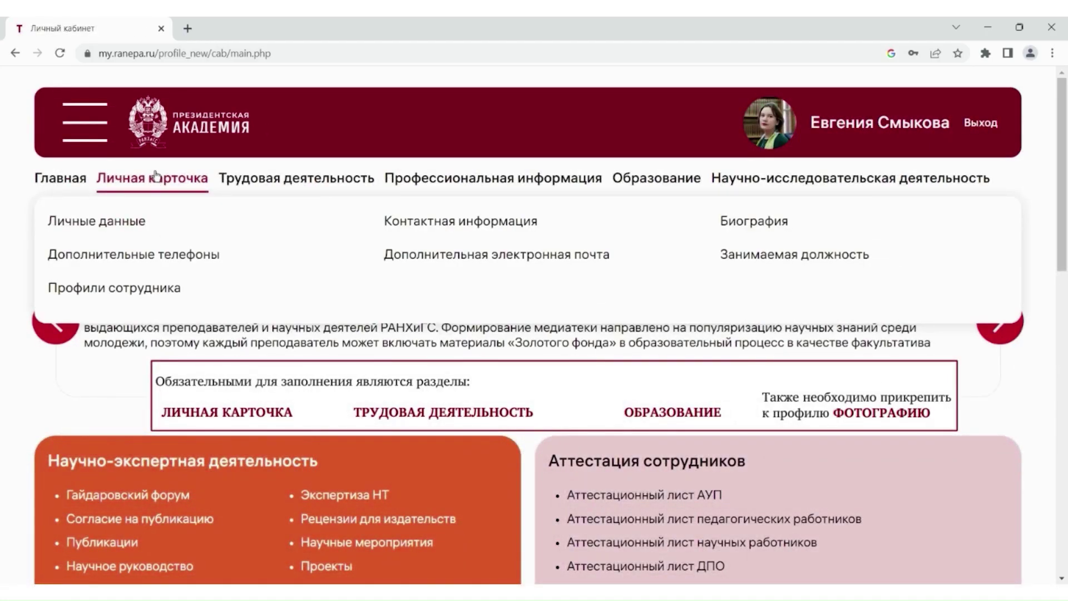
mouse_move(257, 183)
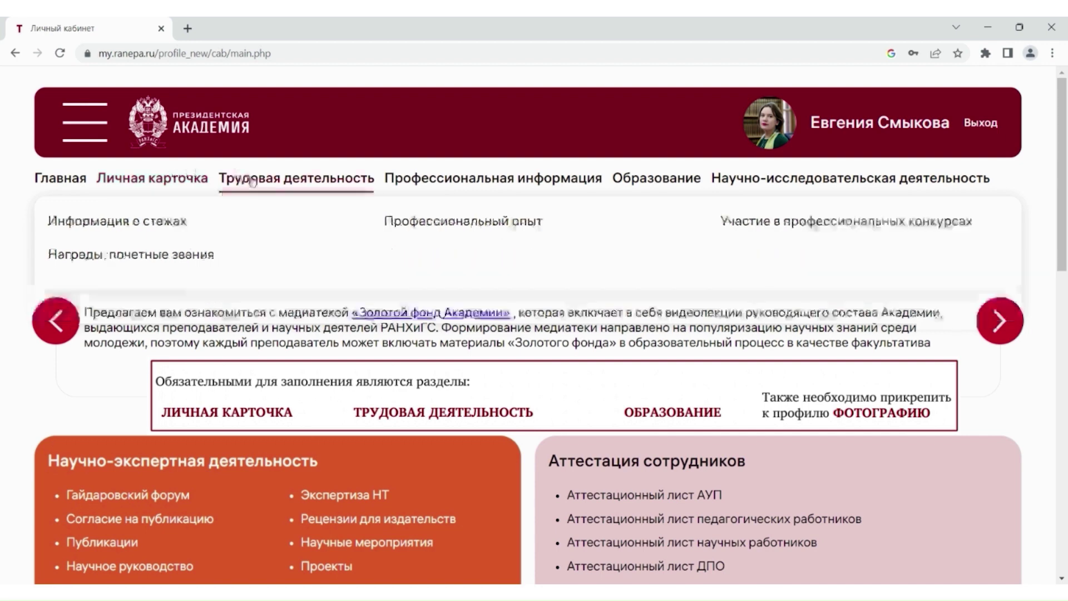
mouse_move(641, 182)
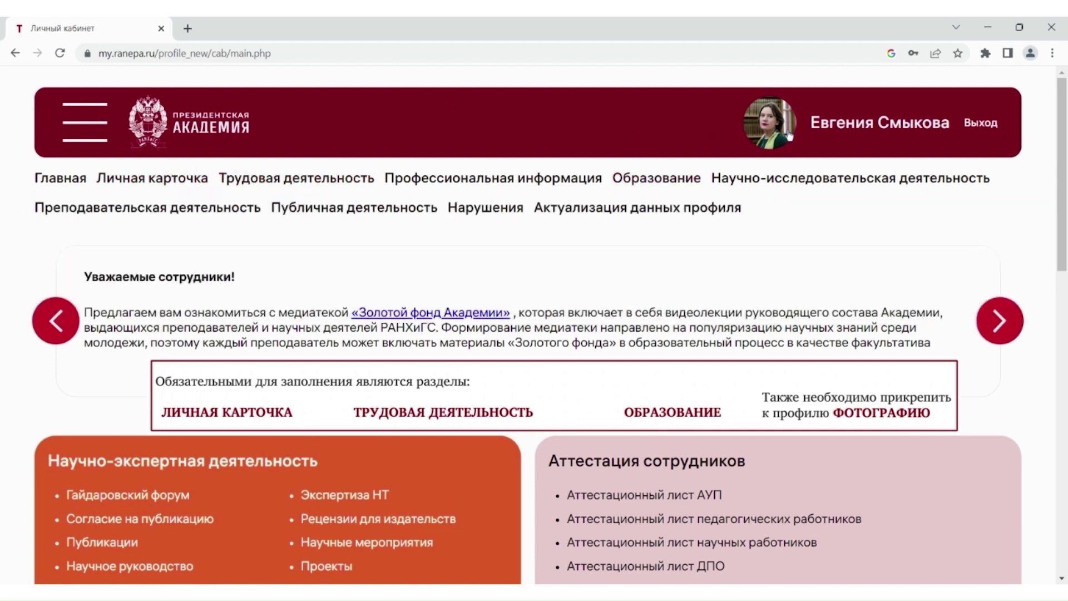
click(172, 183)
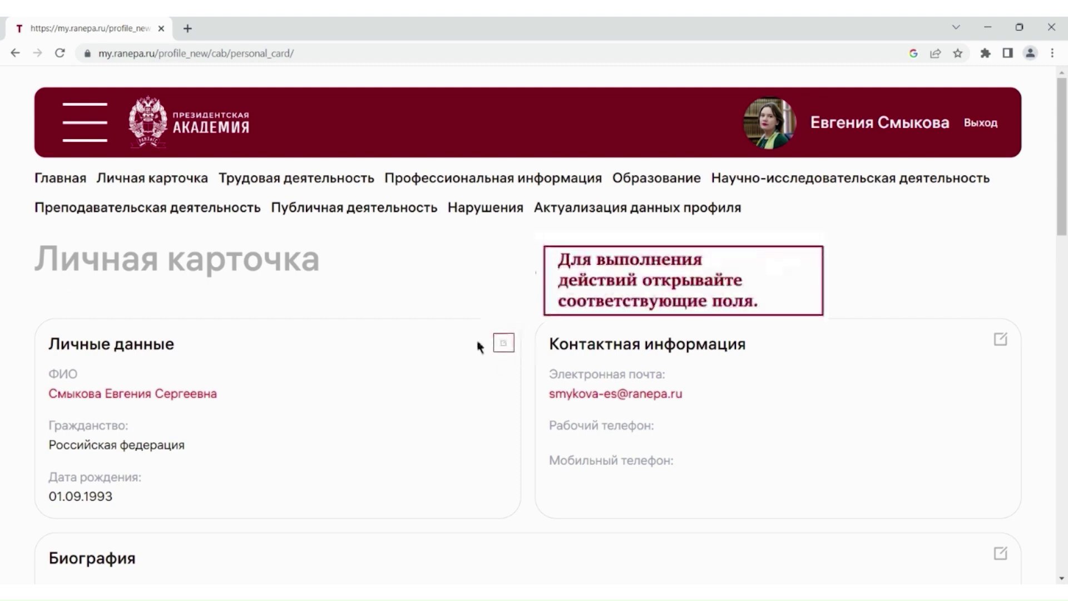
- In Личные данные, re-enter the surname, first name and patronymic, and check the birth date
click(504, 343)
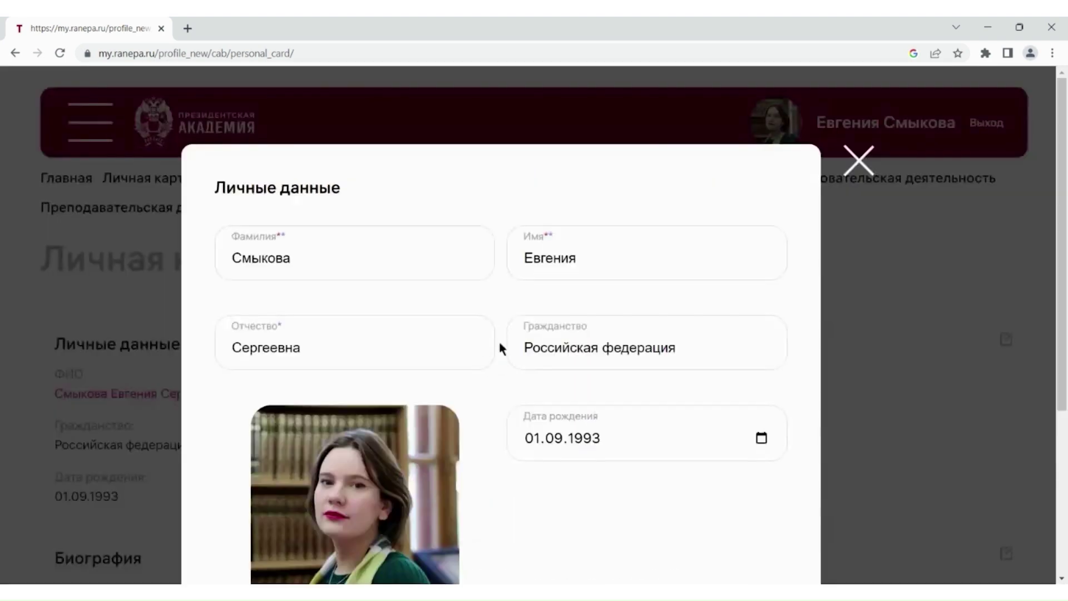
click(362, 272)
key(ctrl+a)
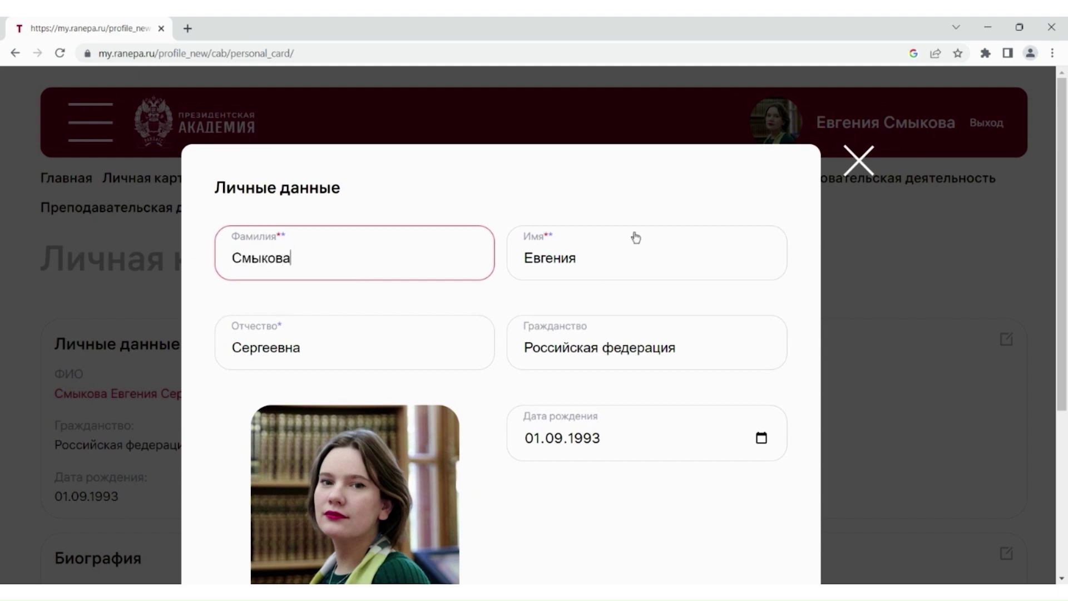
click(637, 239)
key(ctrl+a)
click(310, 361)
key(ctrl+a)
text(Сергеее)
text(на)
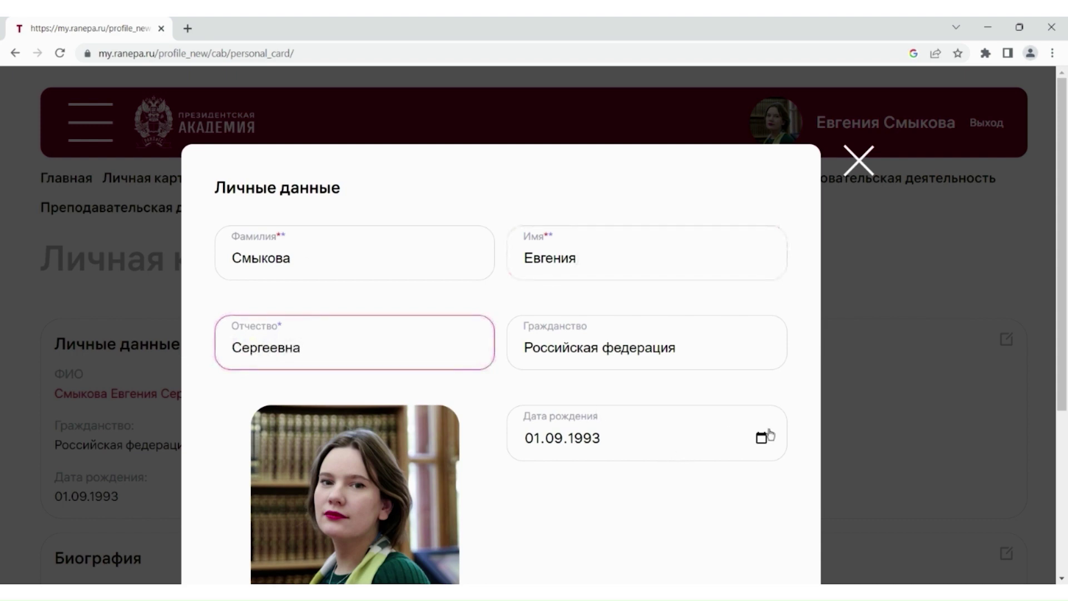
click(767, 445)
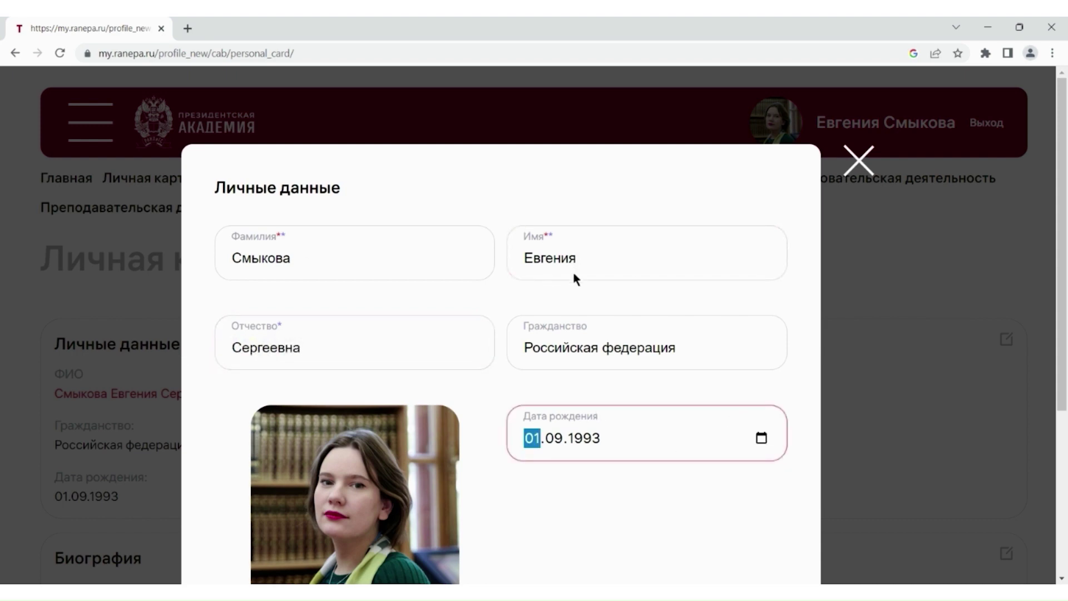
- Upload a new profile photo from disk, crop it, and save the personal data
click(404, 470)
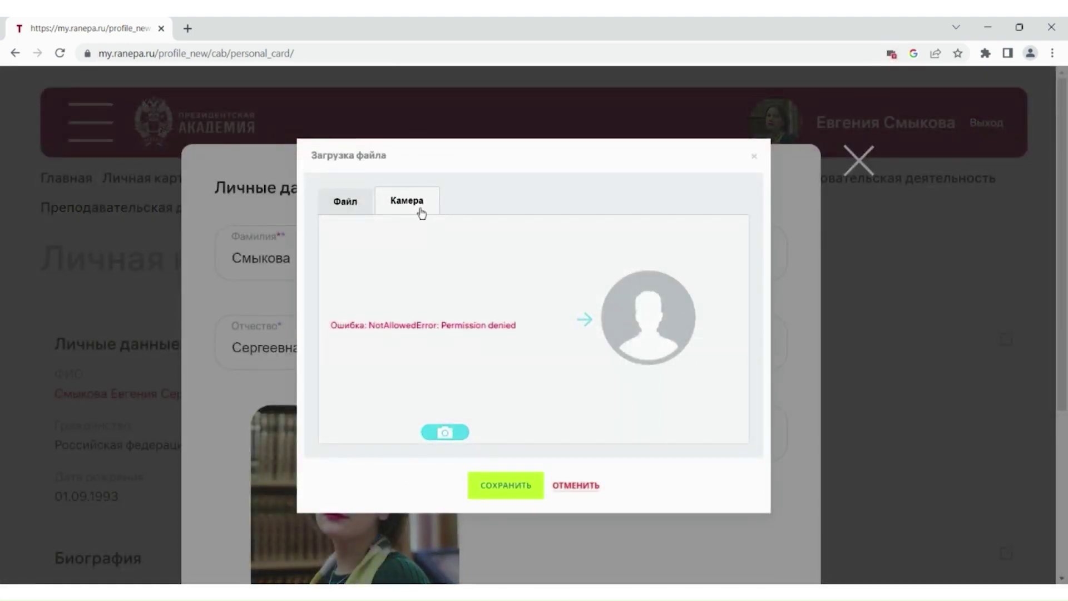
click(333, 212)
click(483, 317)
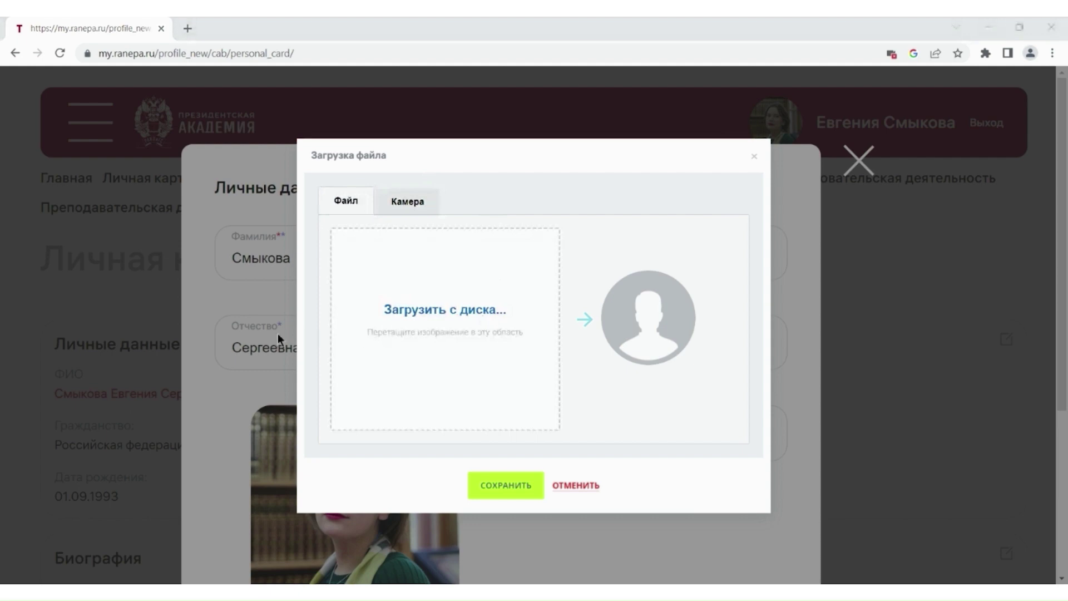
double_click(160, 311)
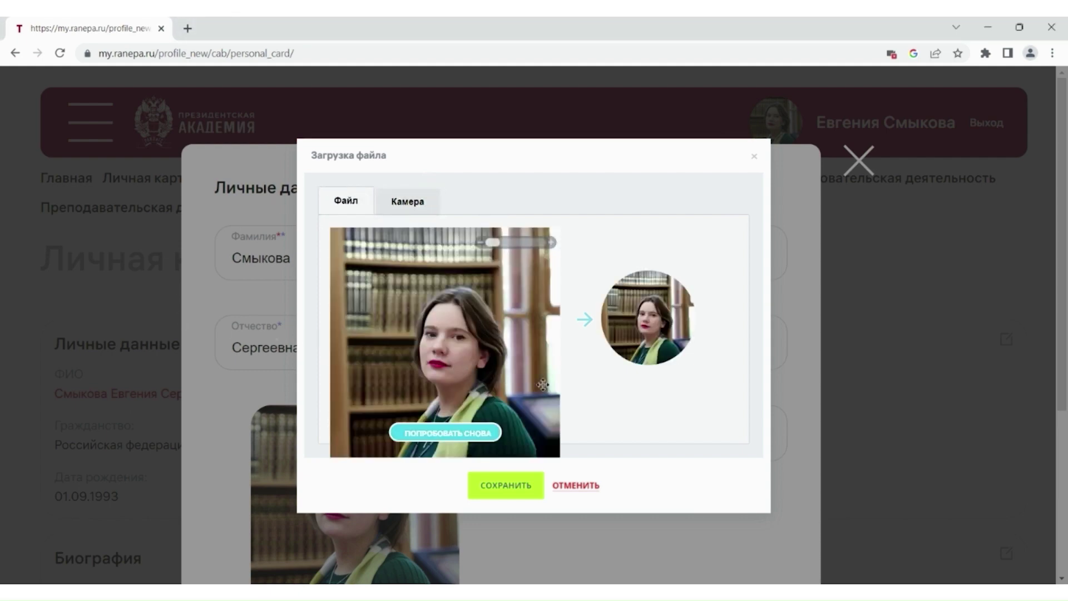
drag(479, 386, 473, 382)
click(516, 492)
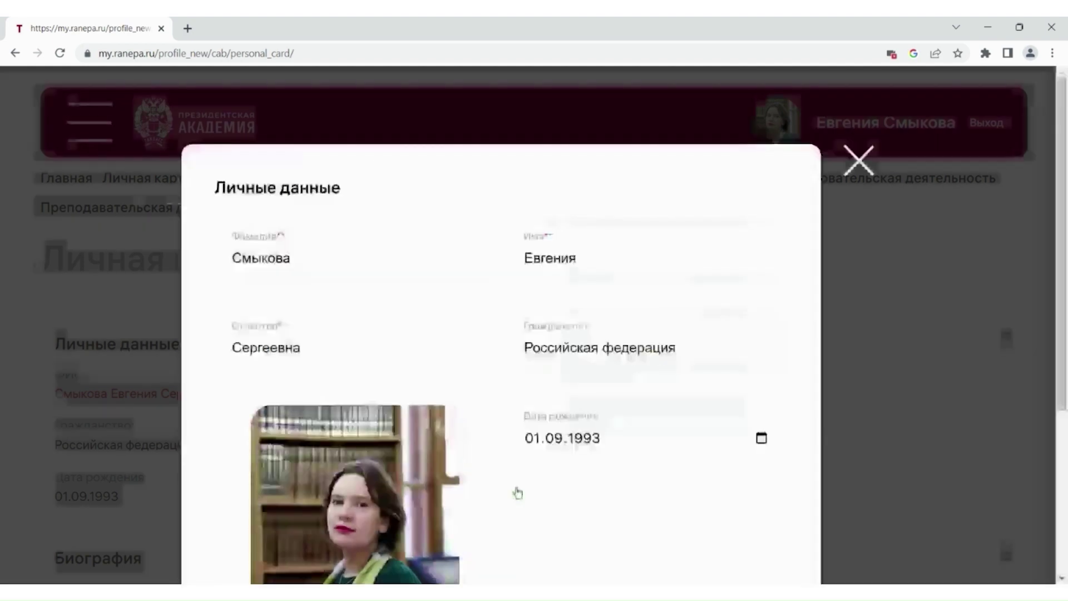
scroll(535, 482, down, 4)
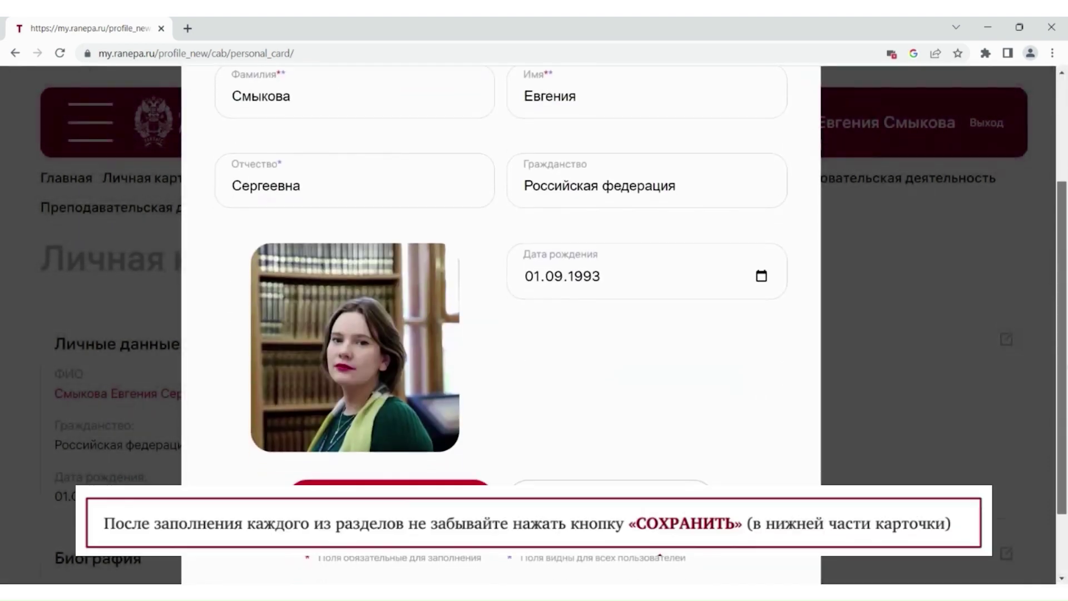
click(393, 455)
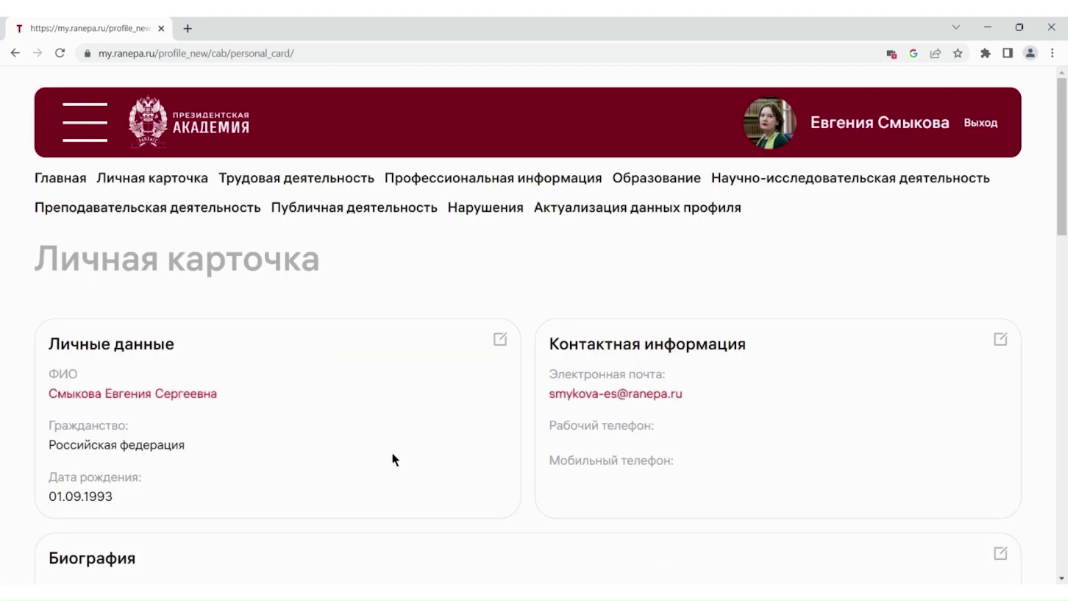
- Re-enter the corporate e-mail, fill in the work and mobile phone numbers, and save the contacts
click(1001, 339)
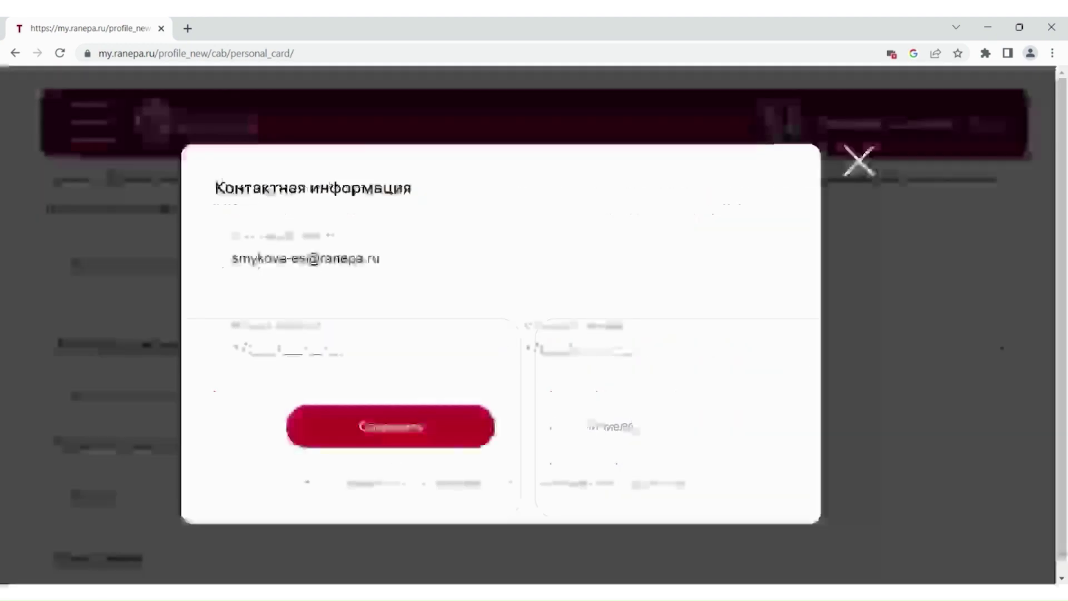
drag(390, 259, 139, 247)
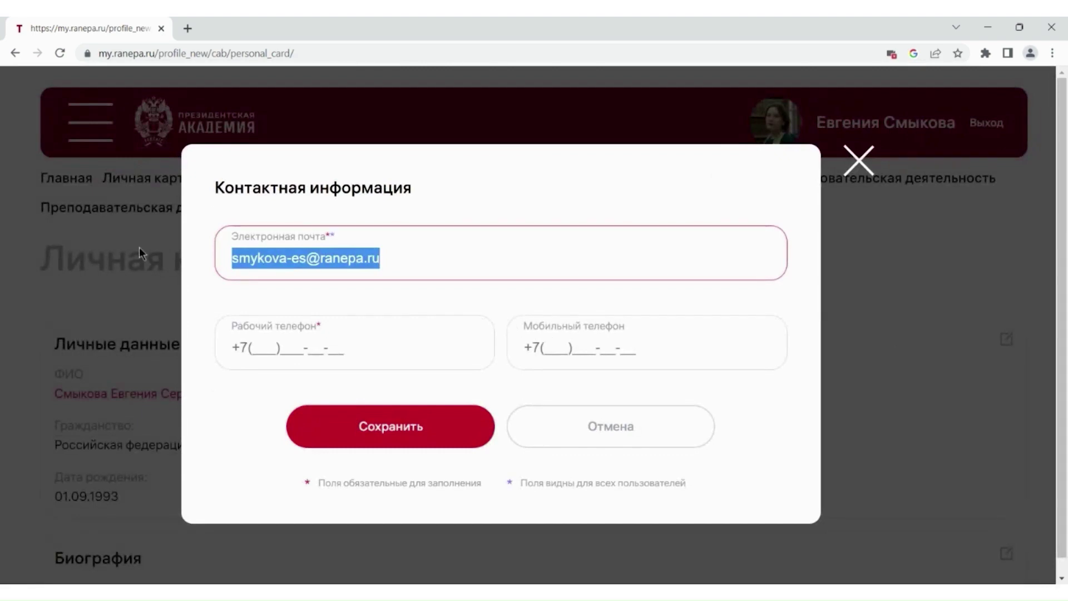
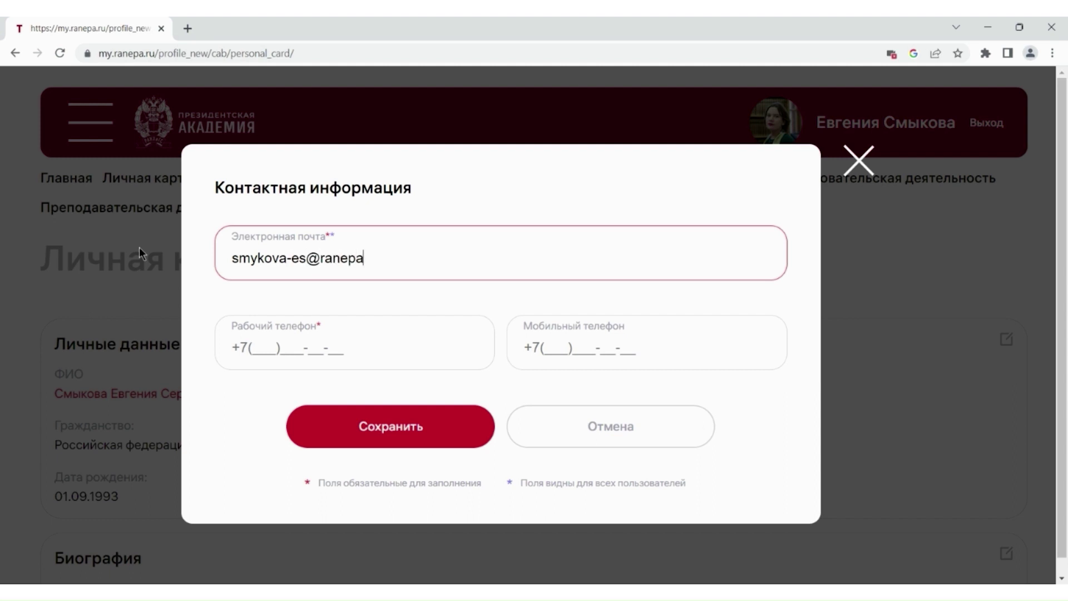
click(257, 351)
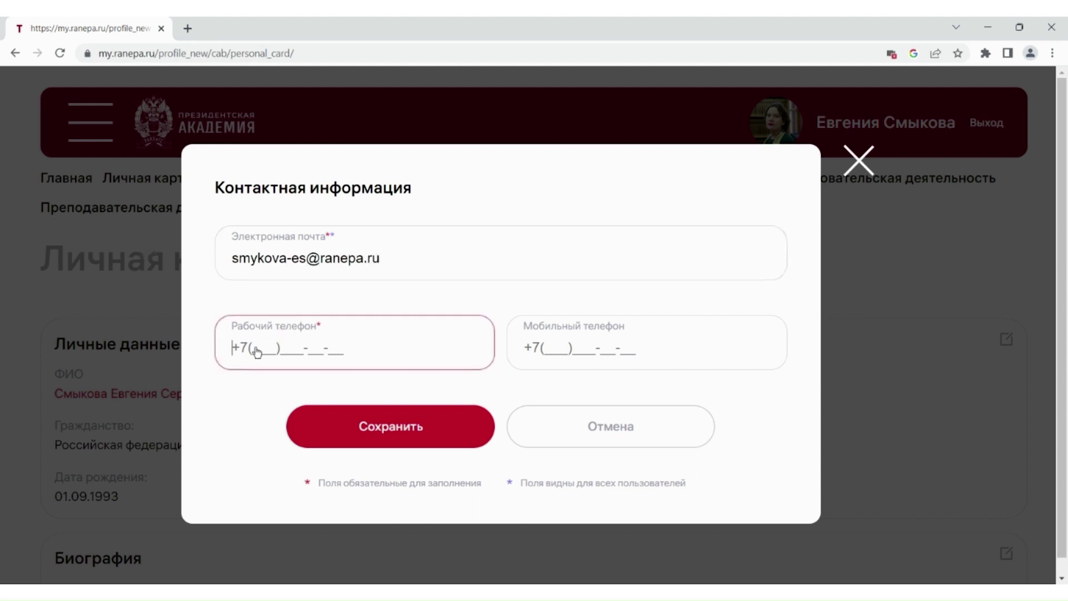
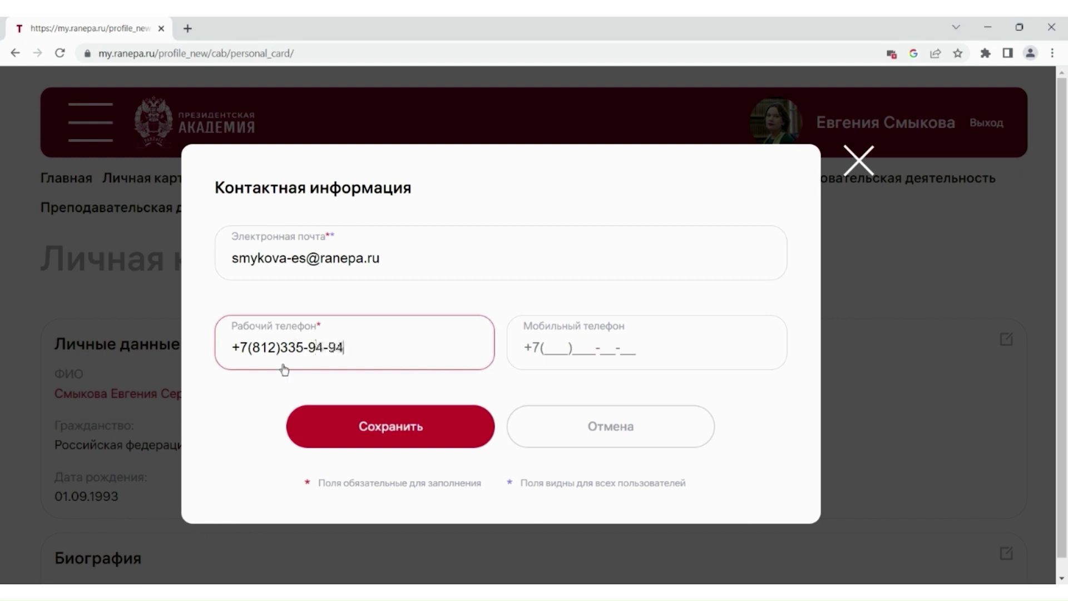
click(384, 427)
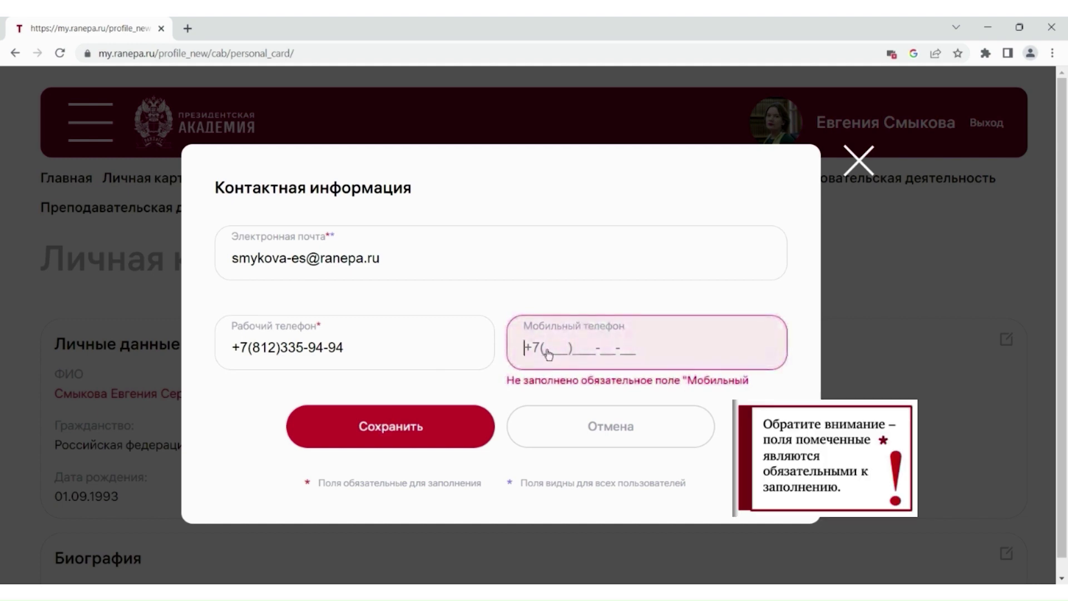
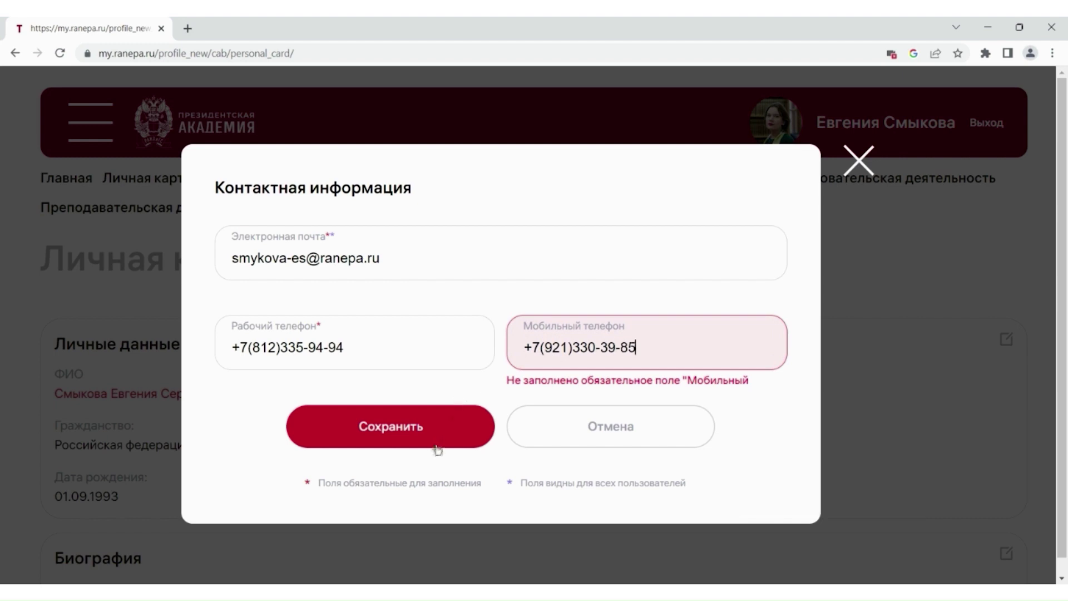
click(437, 449)
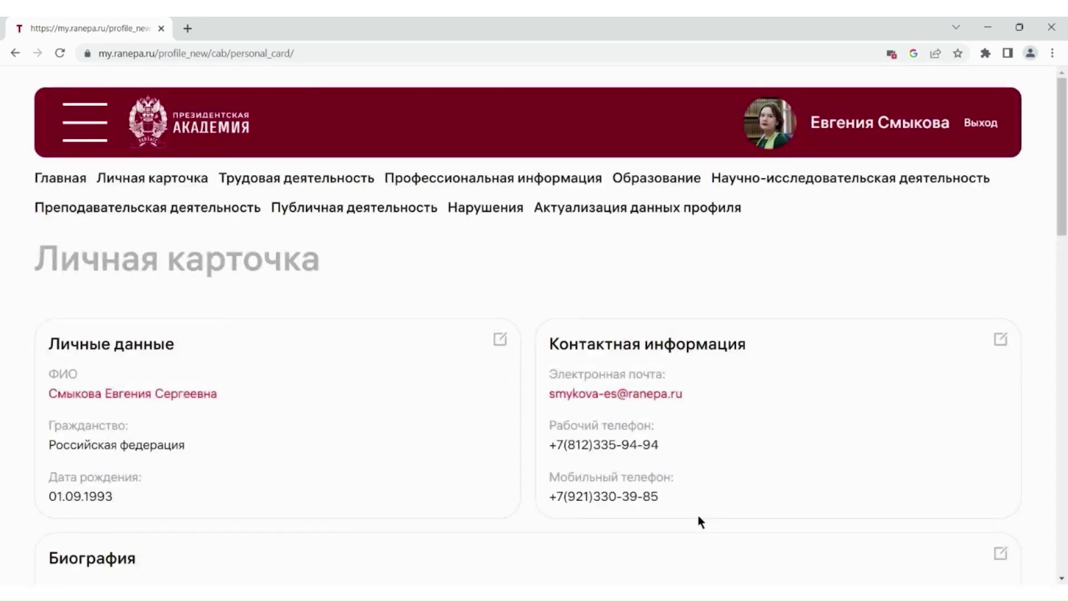
- Save a biography about being born in Saint Petersburg and graduating from a library faculty
scroll(1054, 127, down, 3)
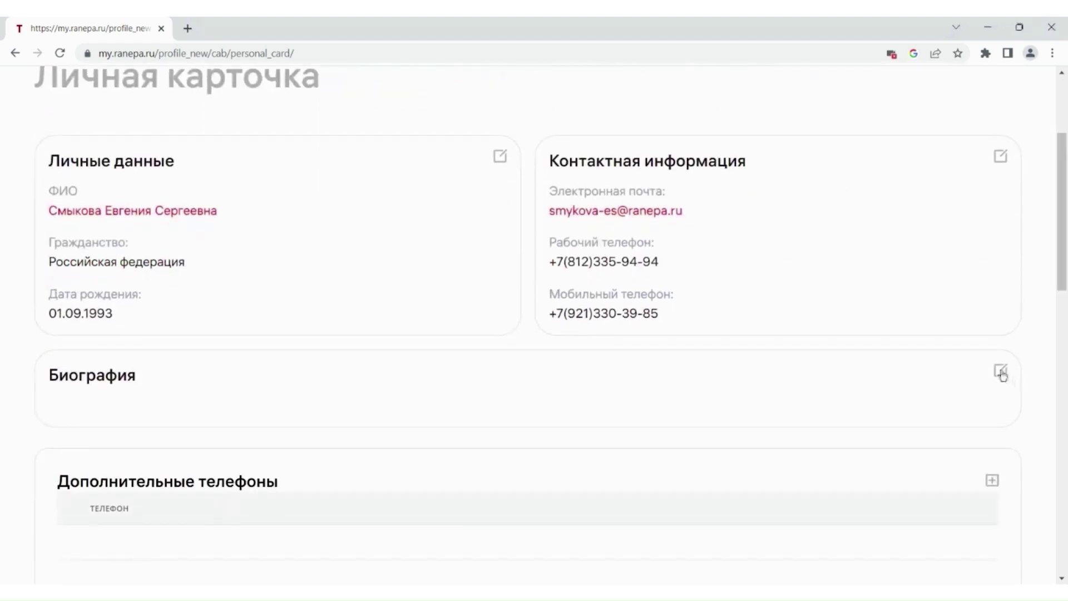
click(1001, 372)
click(275, 239)
text(Родилась в )
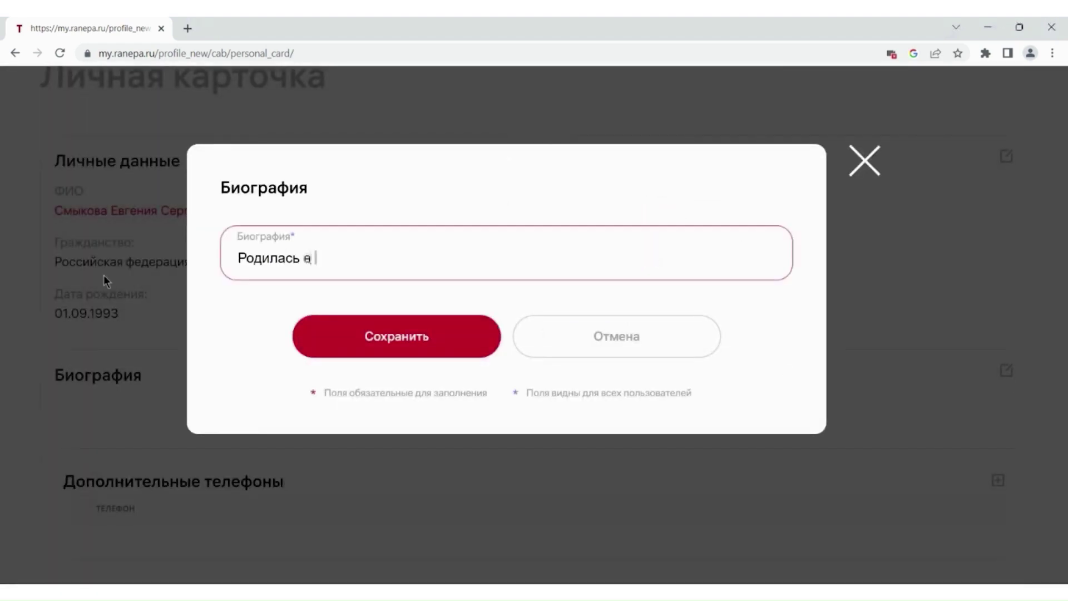
text(Санкт-Петербурге. Окончила библиотечный ф)
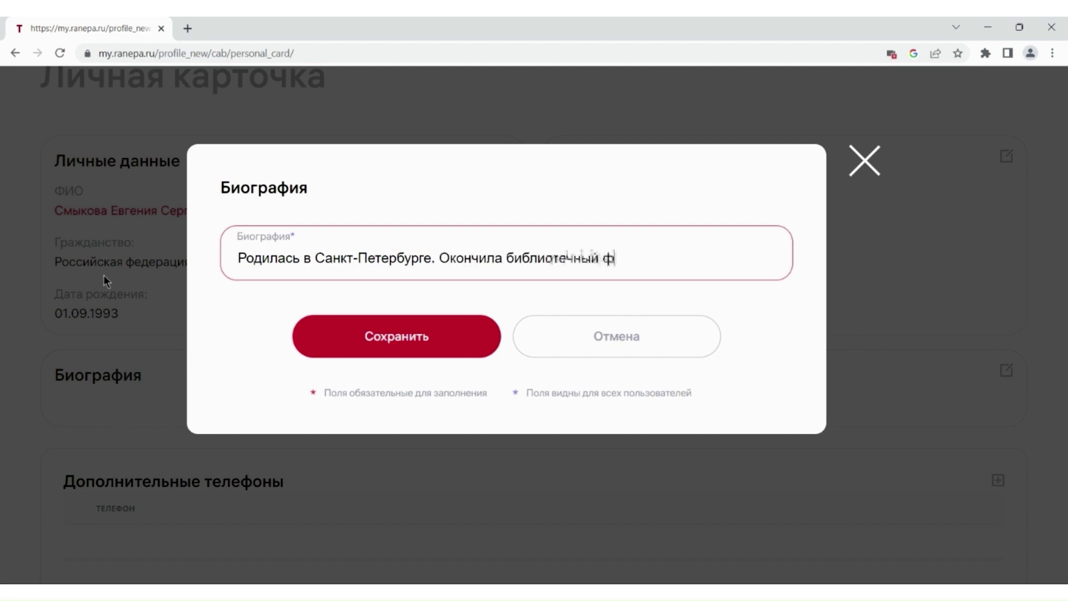
text(акультет института культуры. 6 лет прор)
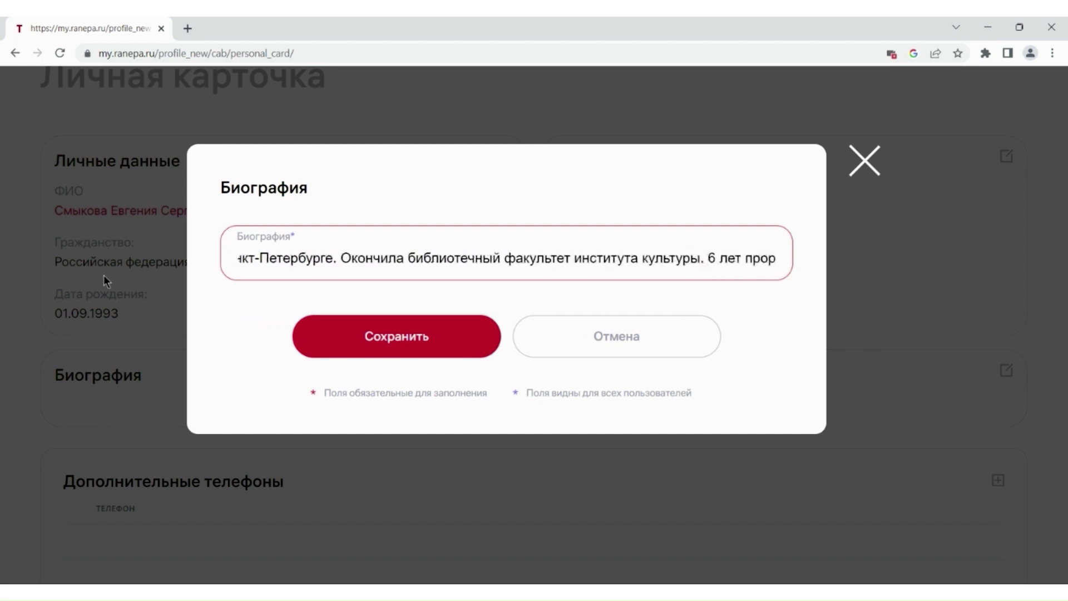
text(аботала в Центральной библиотеке им. М. Ю.)
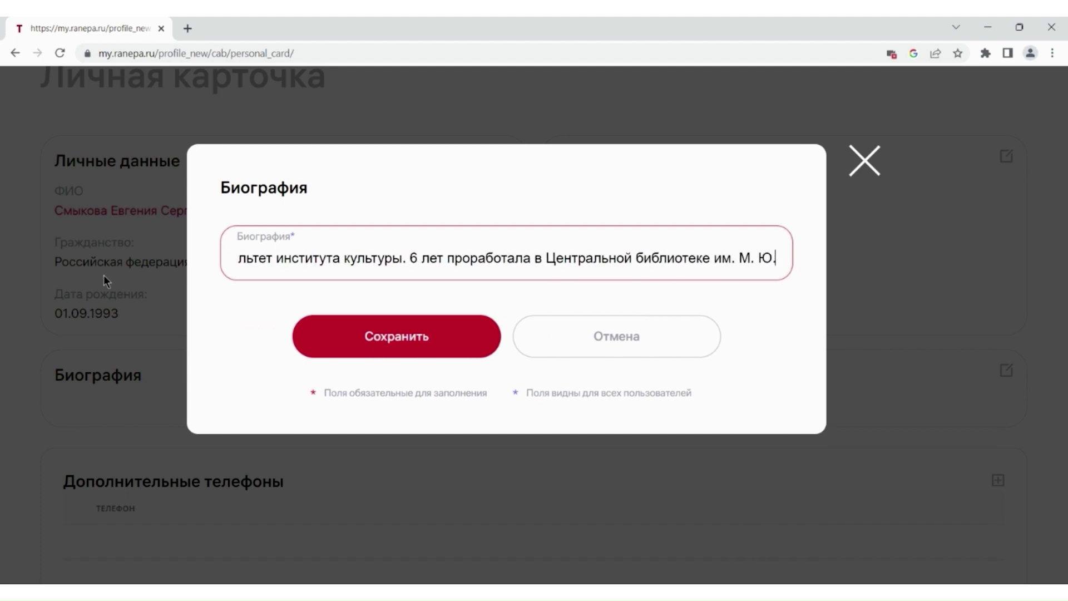
text( Лермонтова)
click(365, 343)
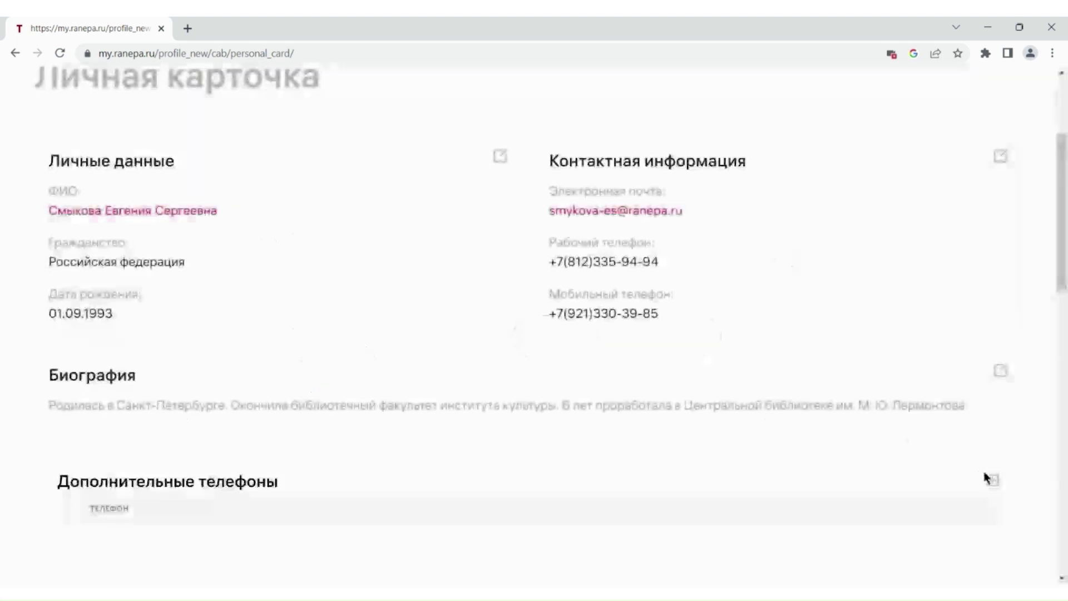
- Add and save an additional phone number under Дополнительные телефоны
click(992, 482)
click(257, 258)
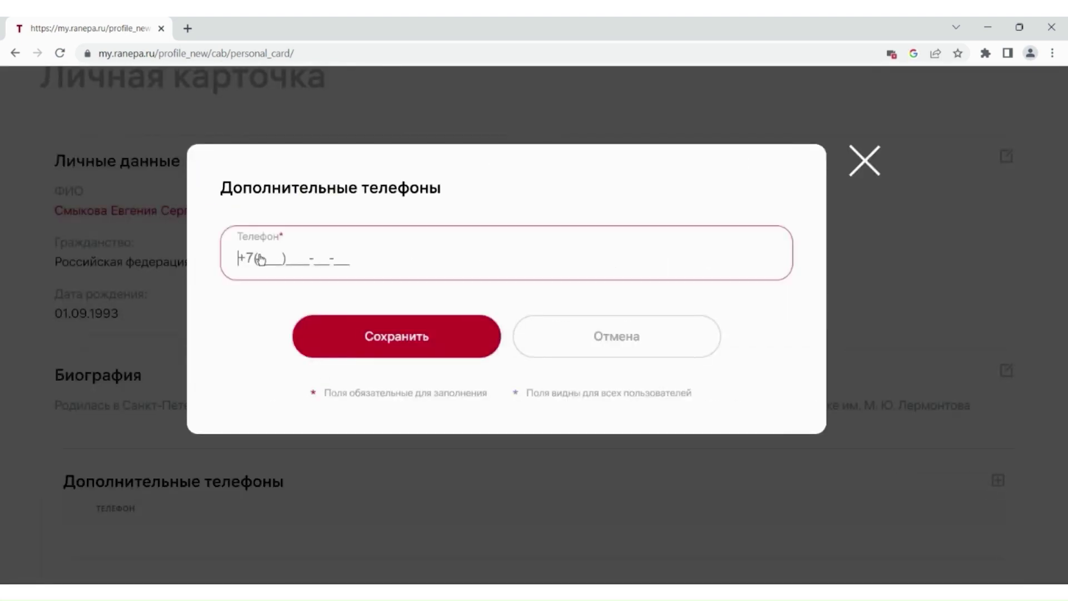
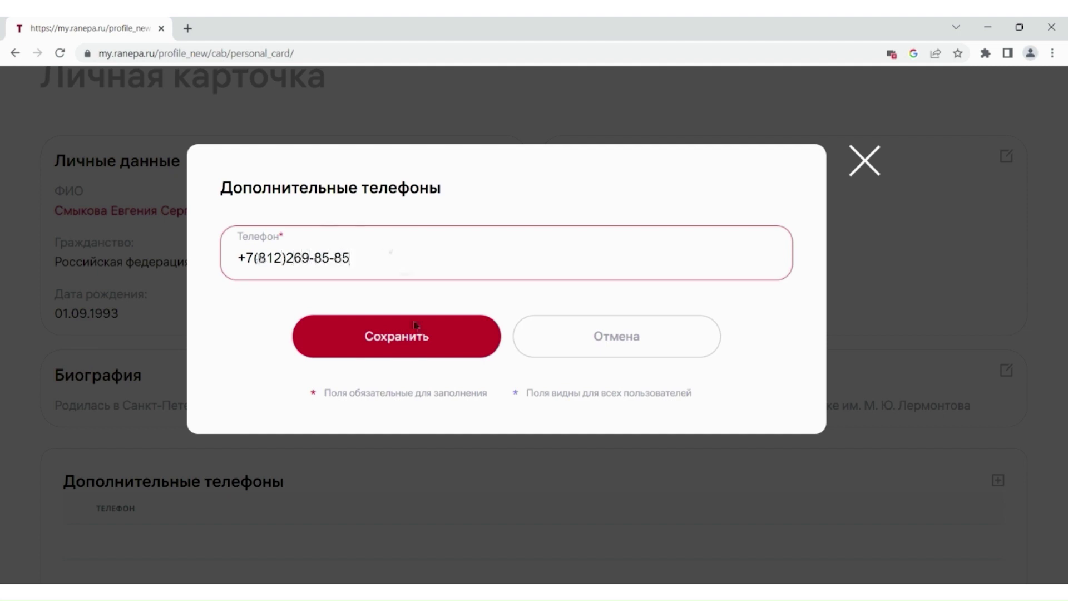
click(416, 328)
scroll(985, 341, down, 3)
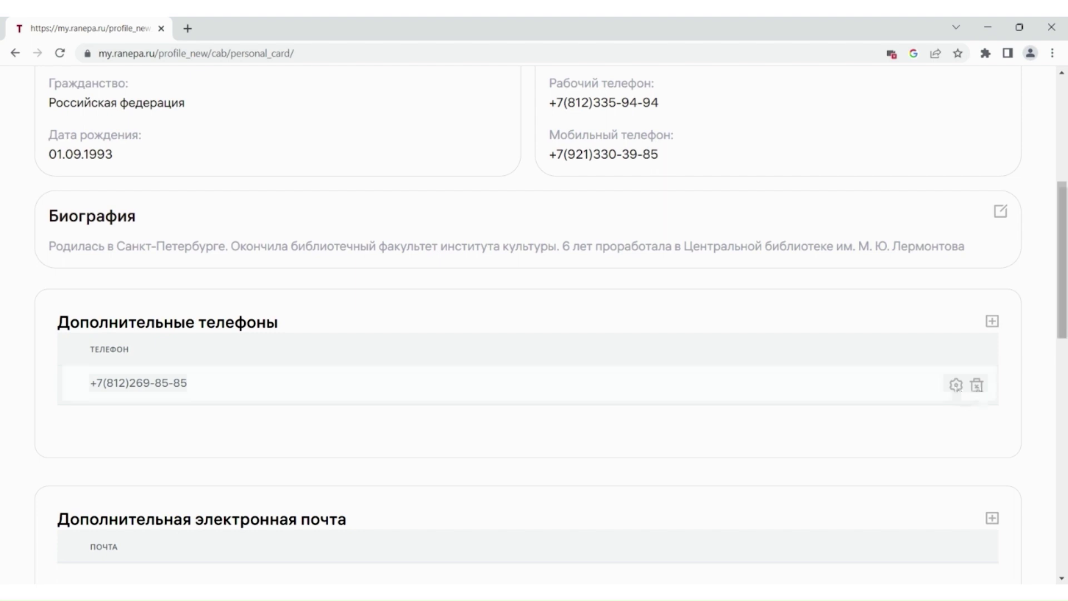
scroll(979, 392, down, 4)
- Save an additional personal e-mail address, then start a new held position, searching branches for 'северо'
click(992, 327)
click(315, 242)
click(372, 341)
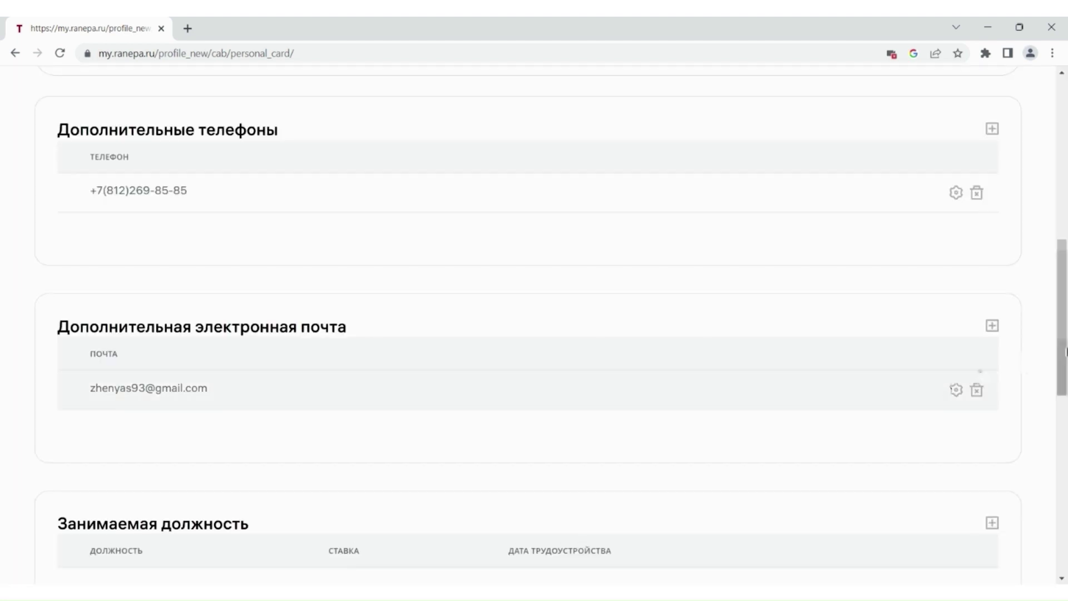
click(469, 314)
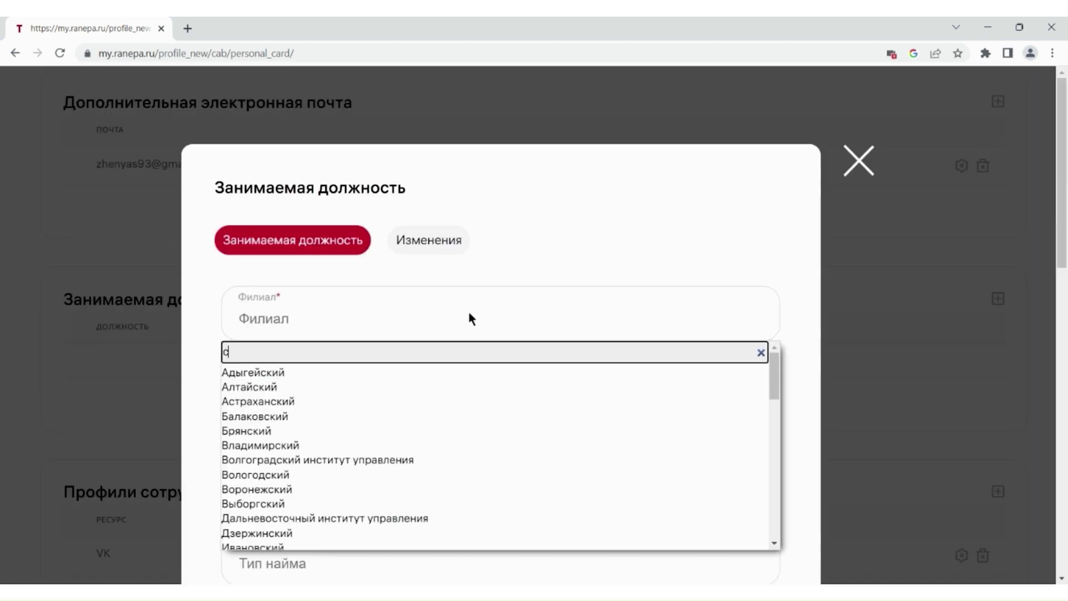
text(северо)
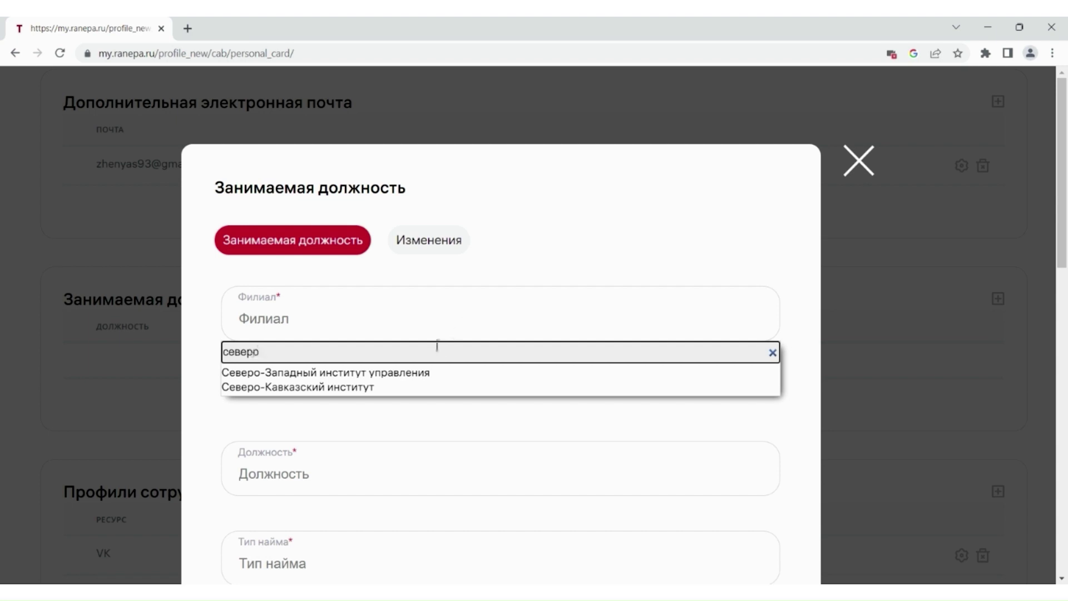
- Pick Северо-Западный институт управления as branch and tick Кафедра сравнительных политических исследований in the sub-unit tree
click(431, 374)
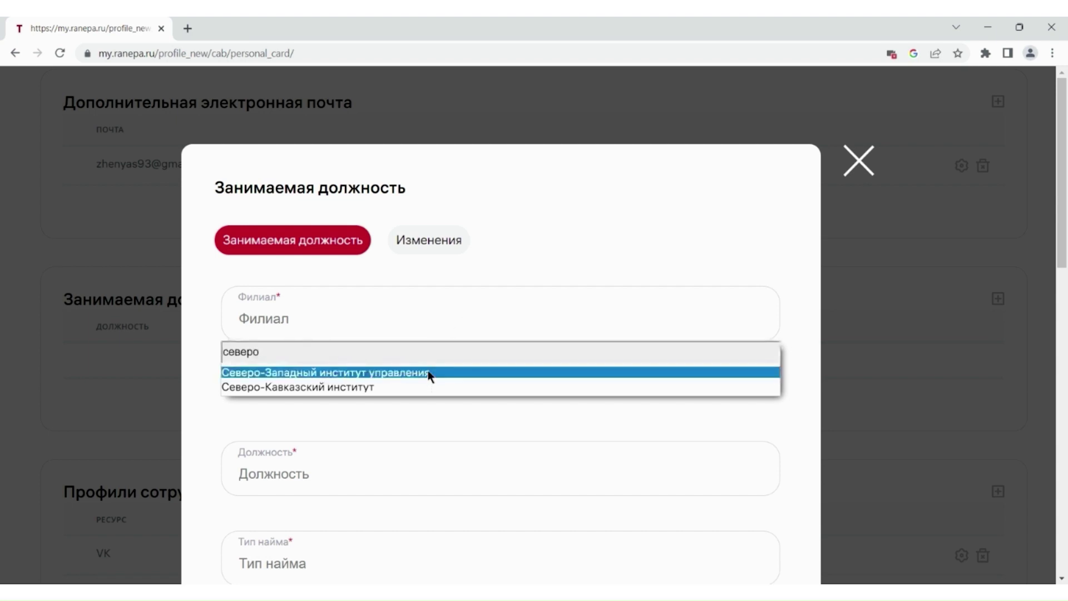
click(429, 369)
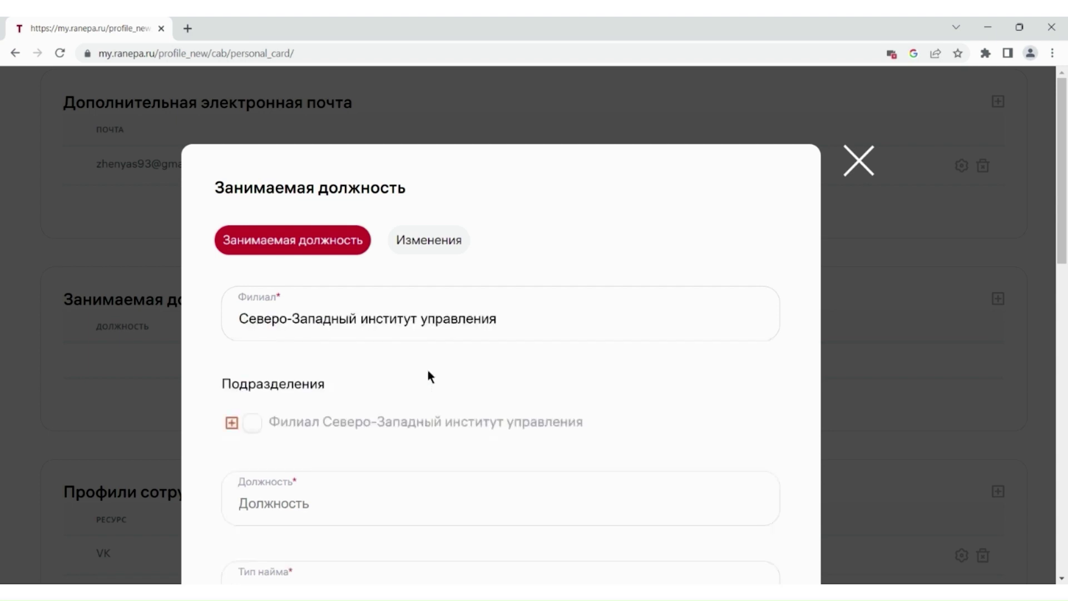
click(232, 424)
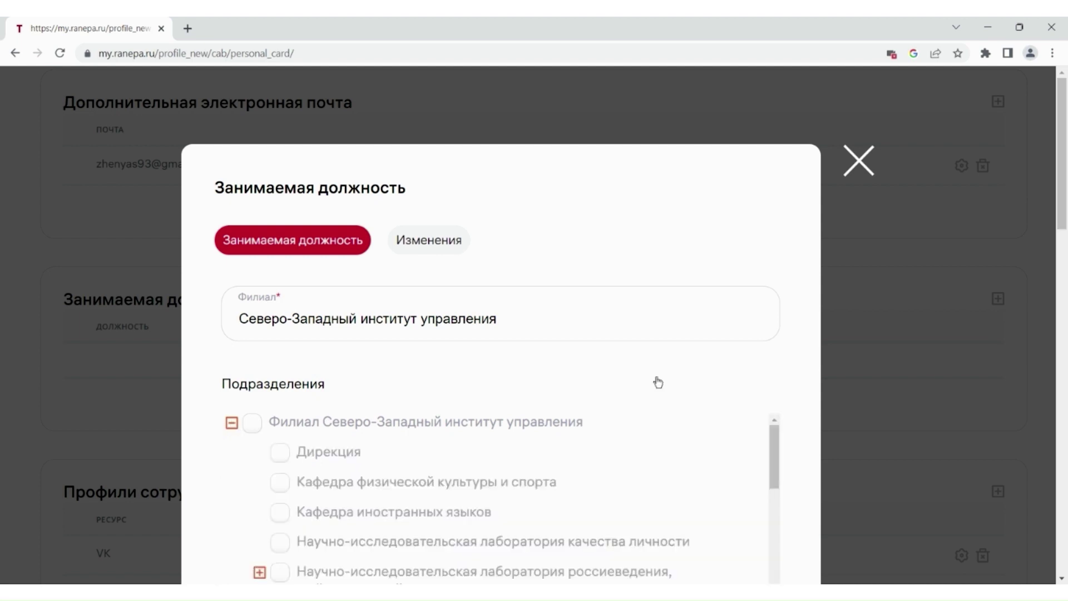
scroll(659, 382, down, 4)
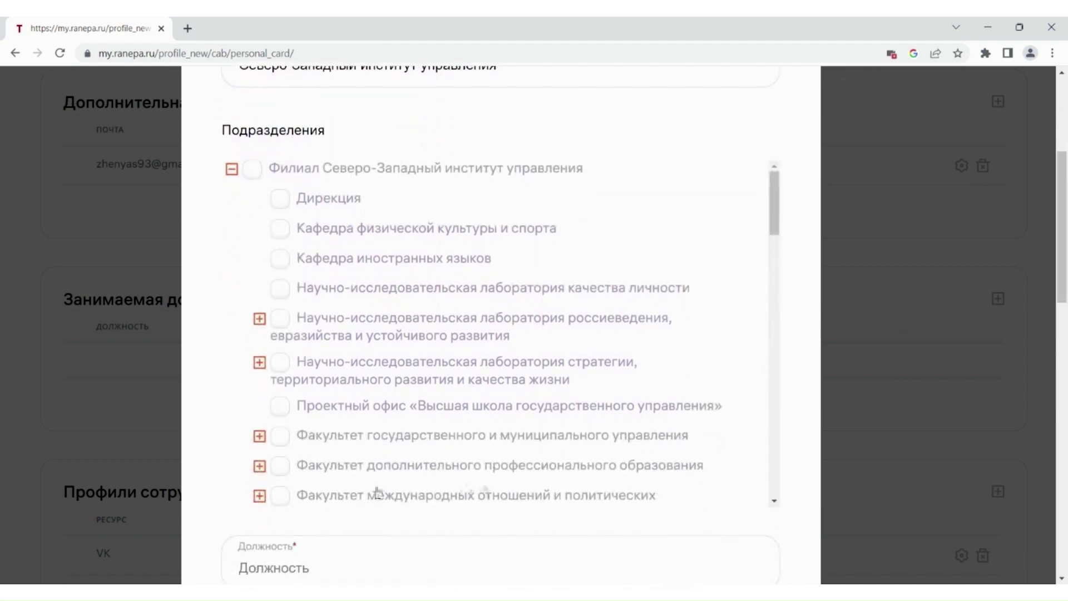
click(259, 497)
drag(777, 200, 792, 233)
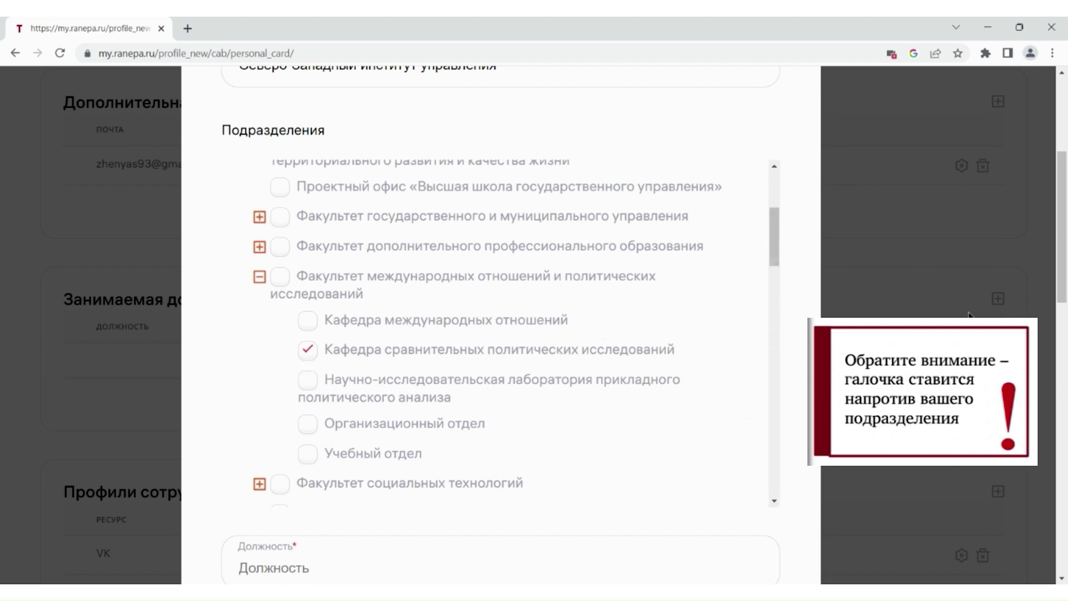
scroll(423, 448, down, 4)
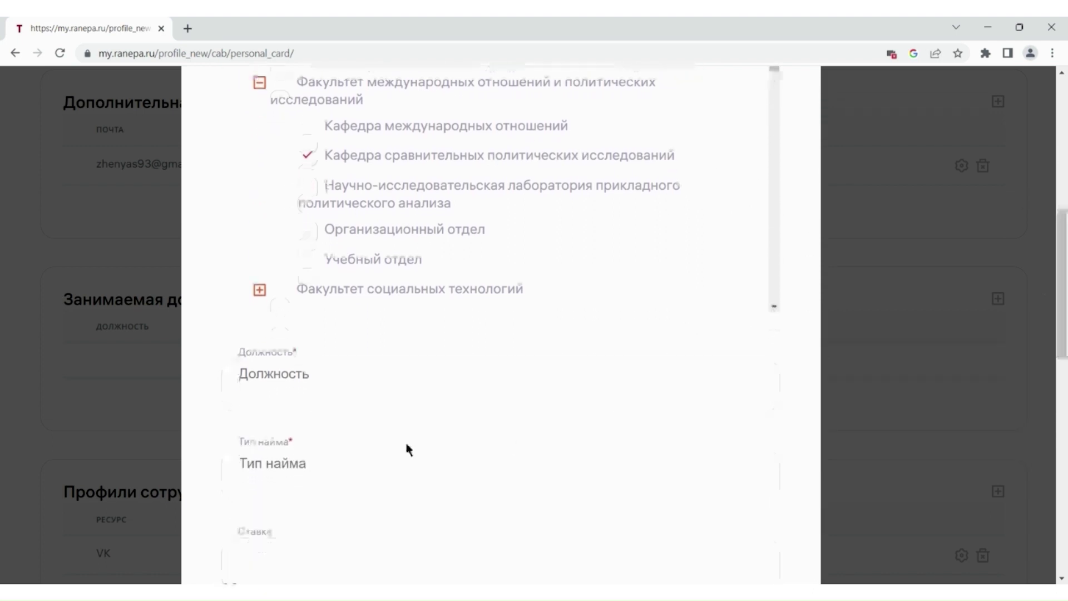
- Set the position to Старший преподаватель and the hiring type to Внутренний совместитель
click(351, 388)
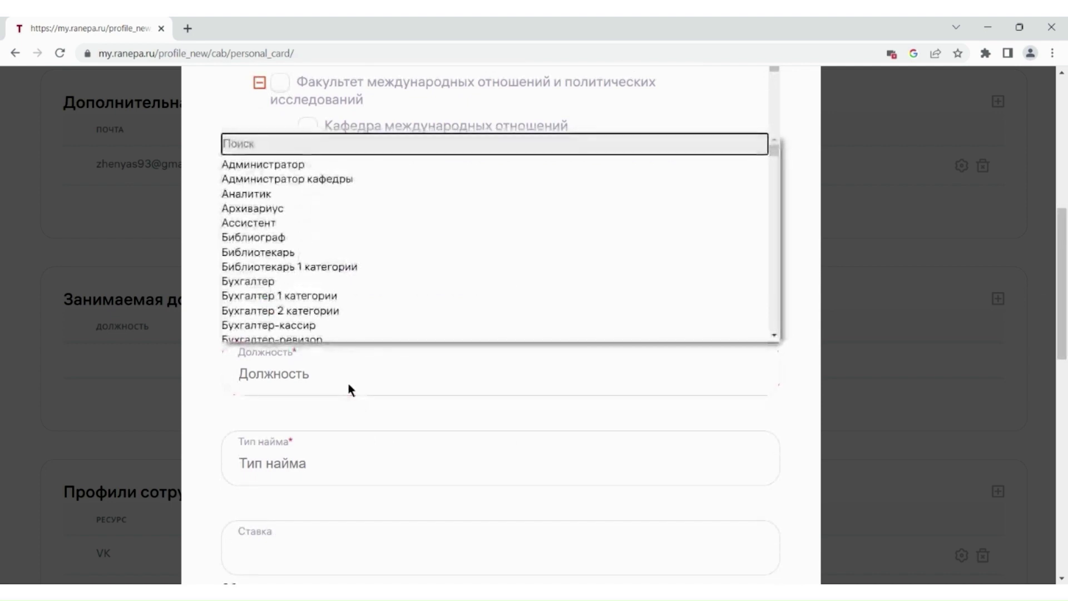
text(ста)
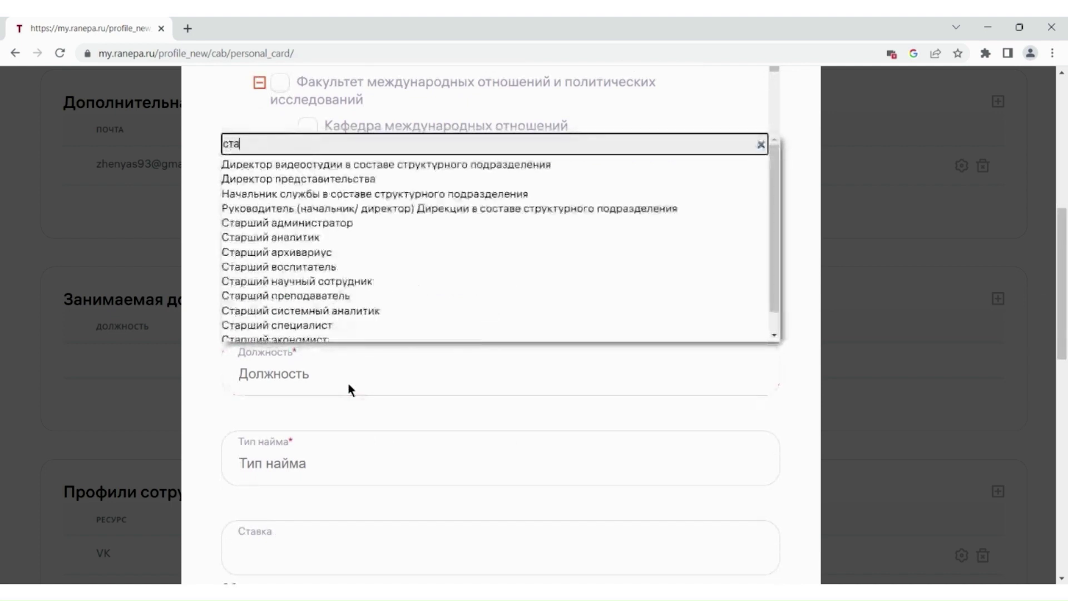
text(рш)
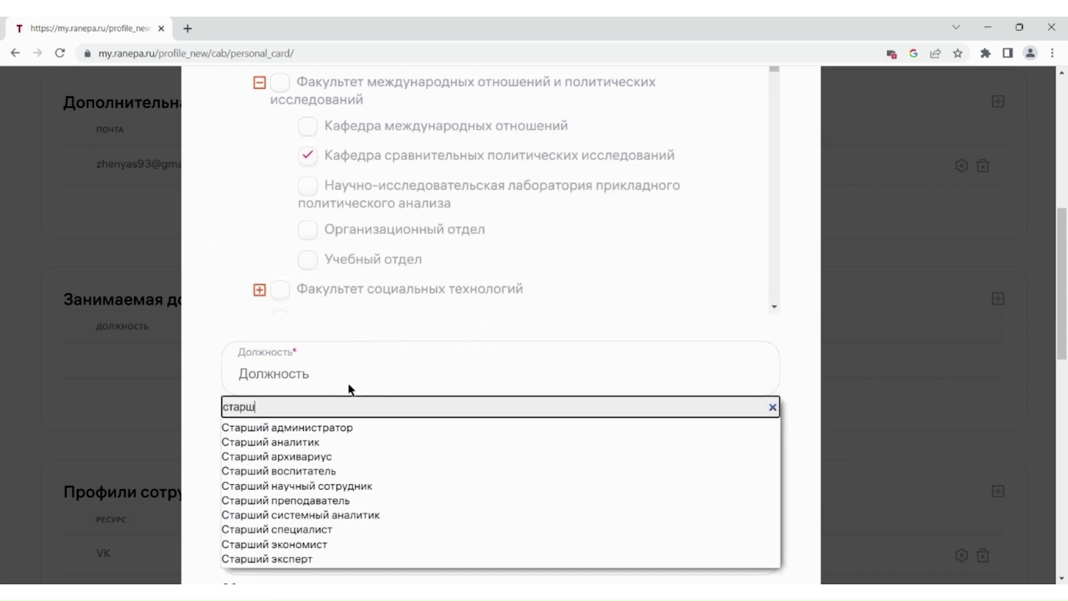
text(ий пр)
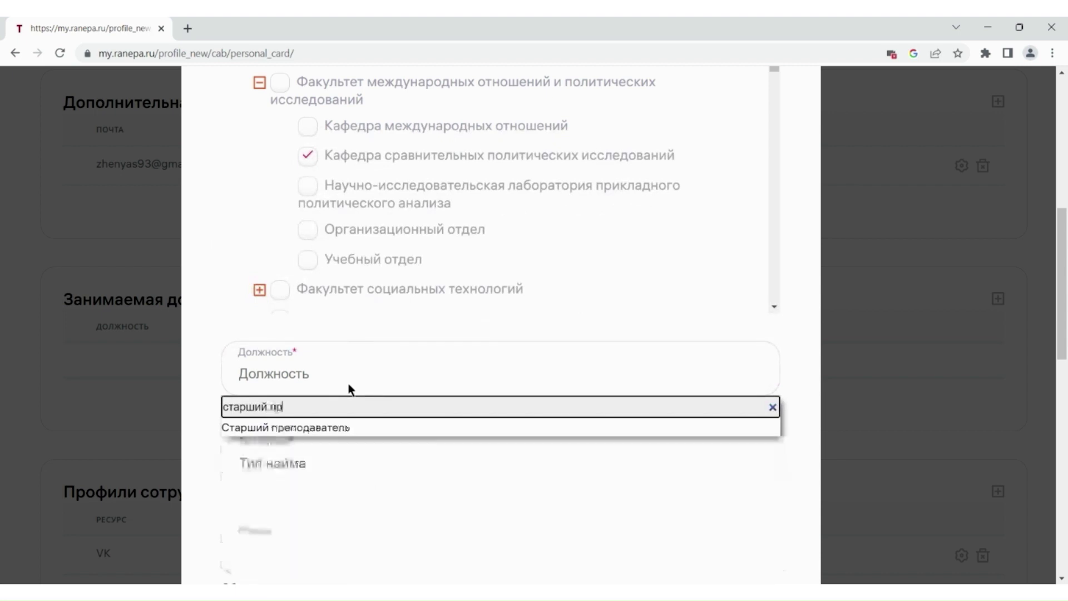
click(336, 426)
click(306, 464)
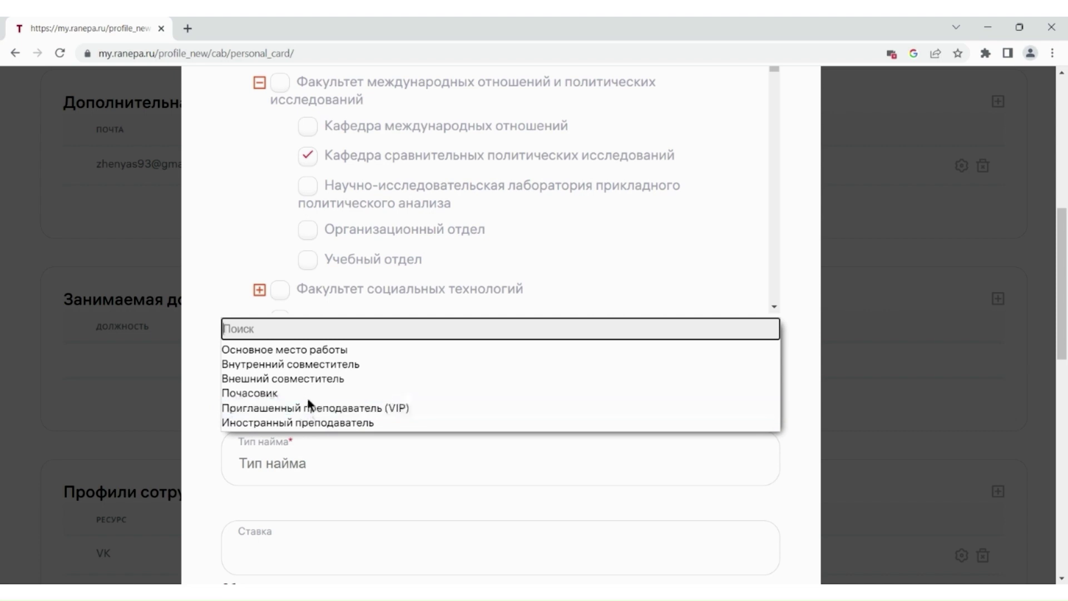
click(315, 367)
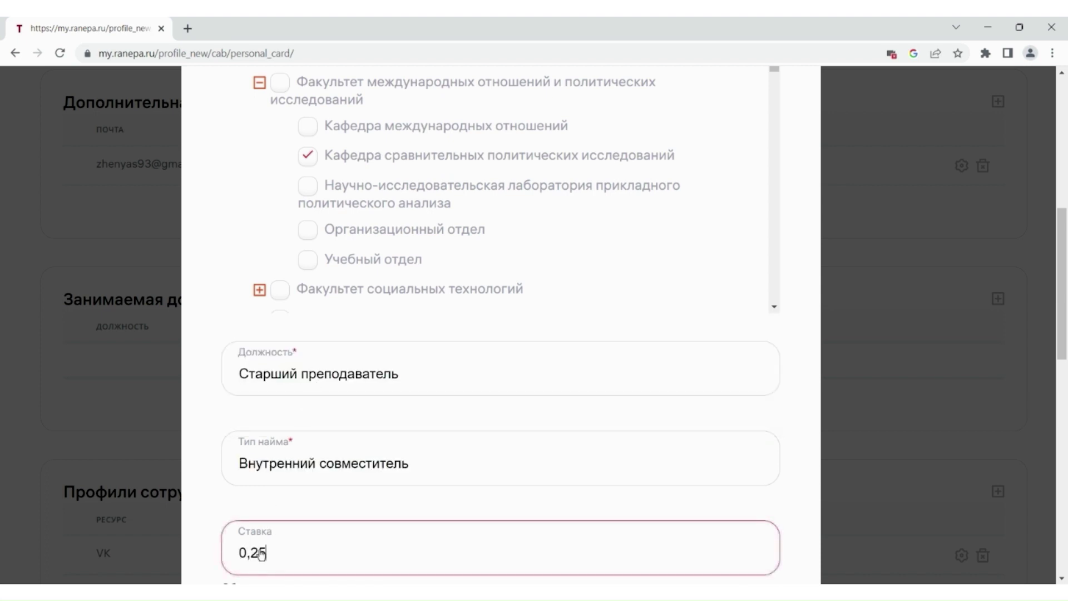
- Enter employment date 06.10.2021, mark it as the main subdivision, and save the position
scroll(946, 384, down, 2)
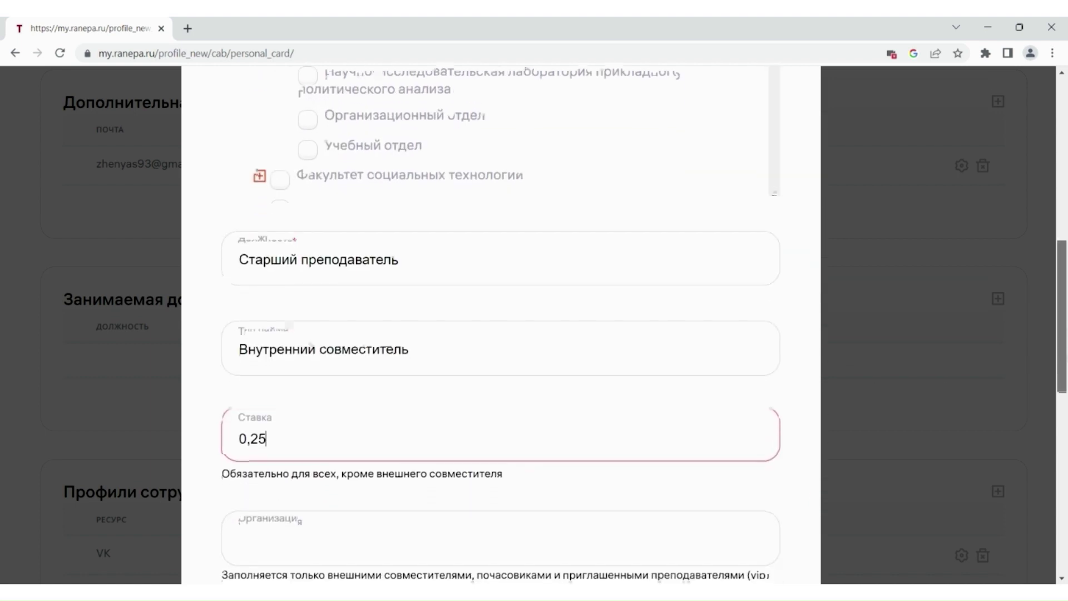
scroll(501, 322, down, 2)
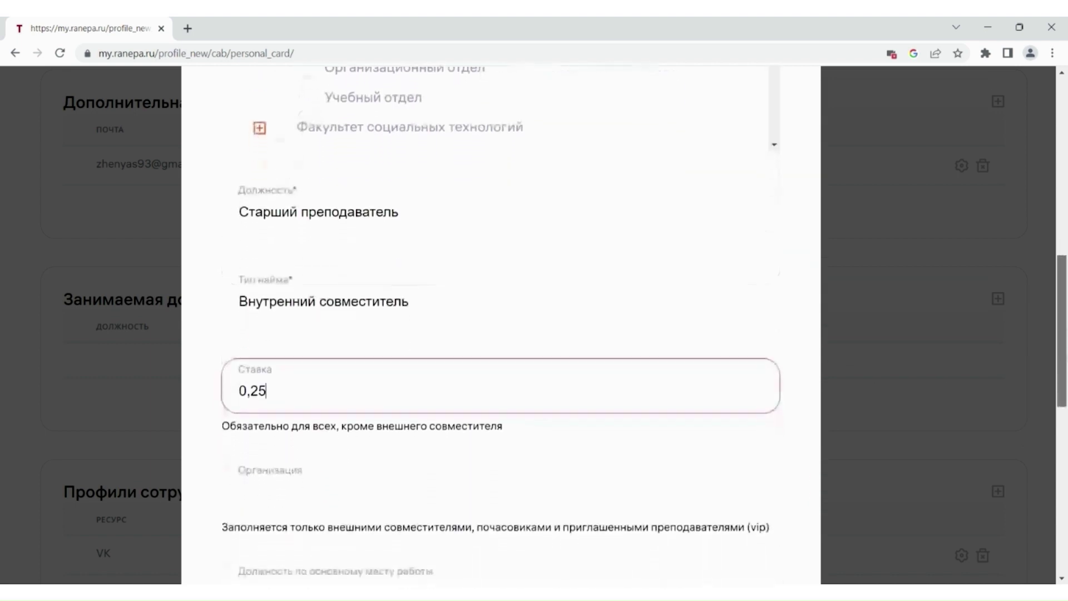
scroll(500, 328, down, 1)
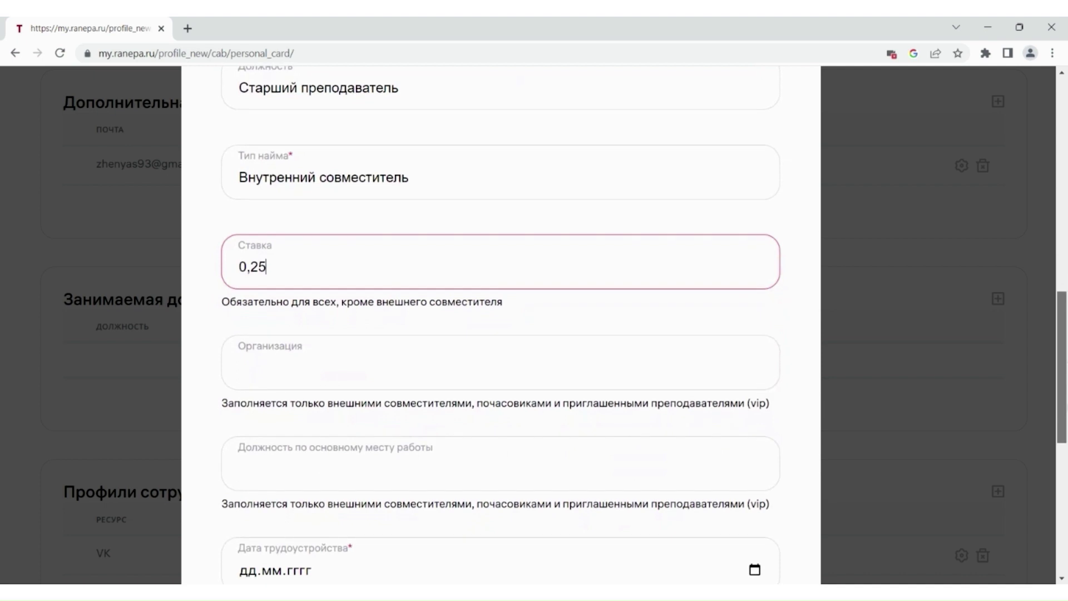
scroll(500, 322, down, 3)
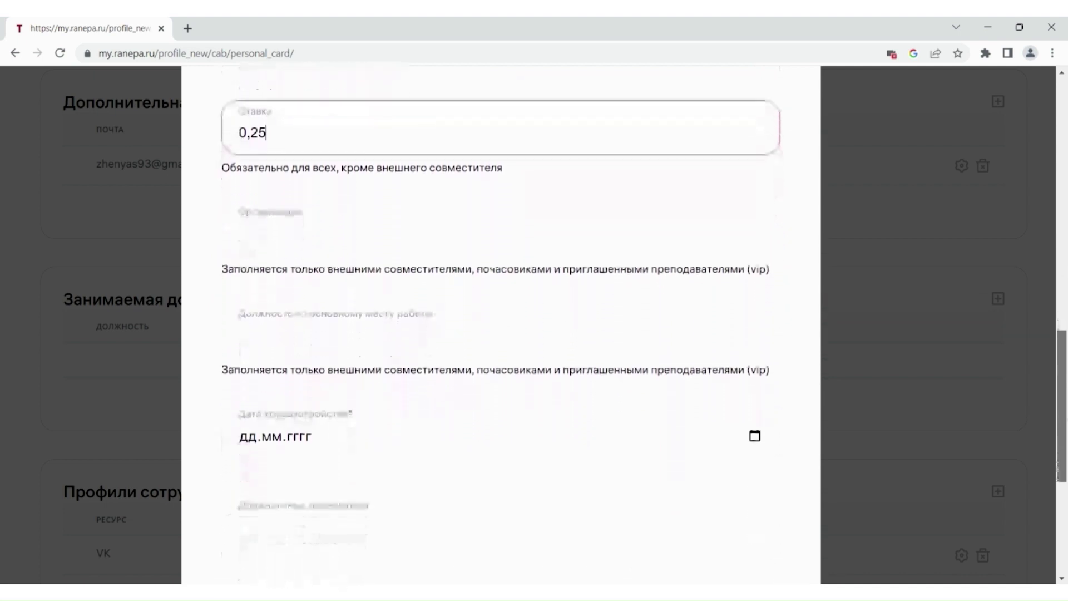
scroll(501, 323, down, 1)
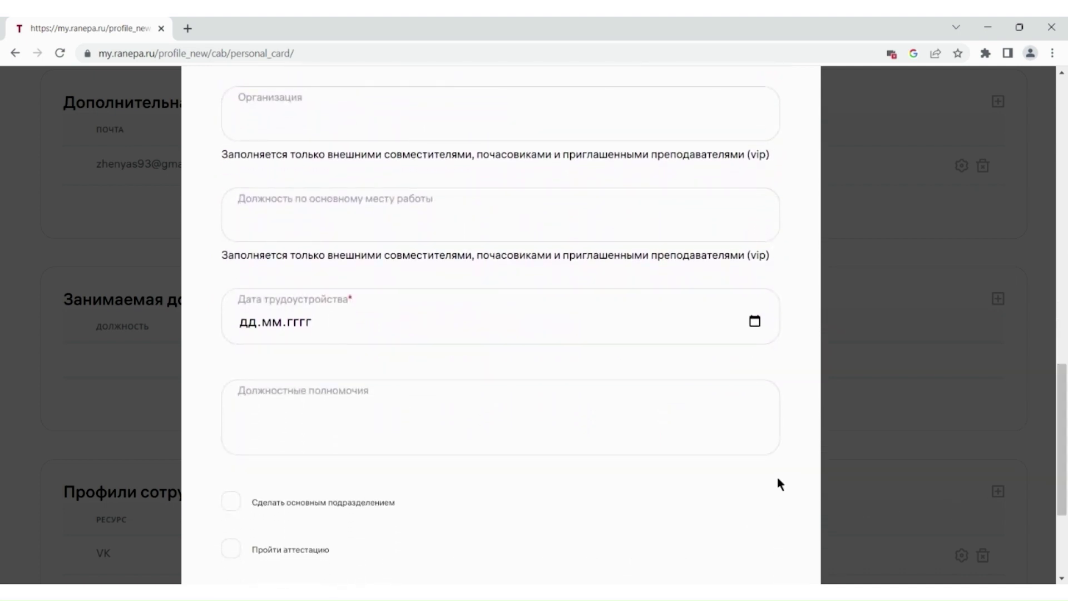
click(758, 328)
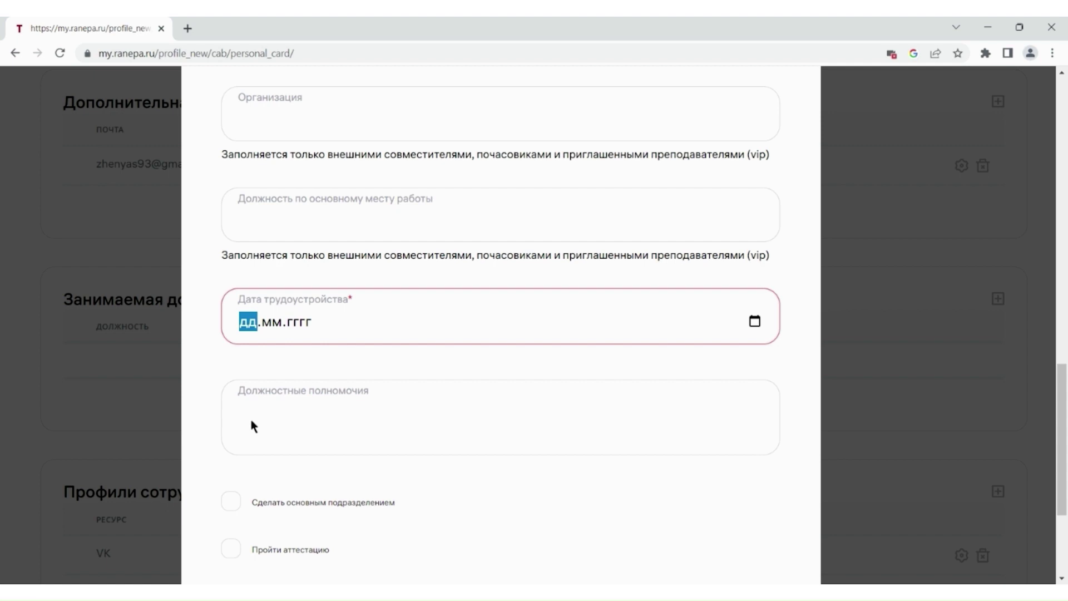
text(06.10.2021)
scroll(252, 420, down, 2)
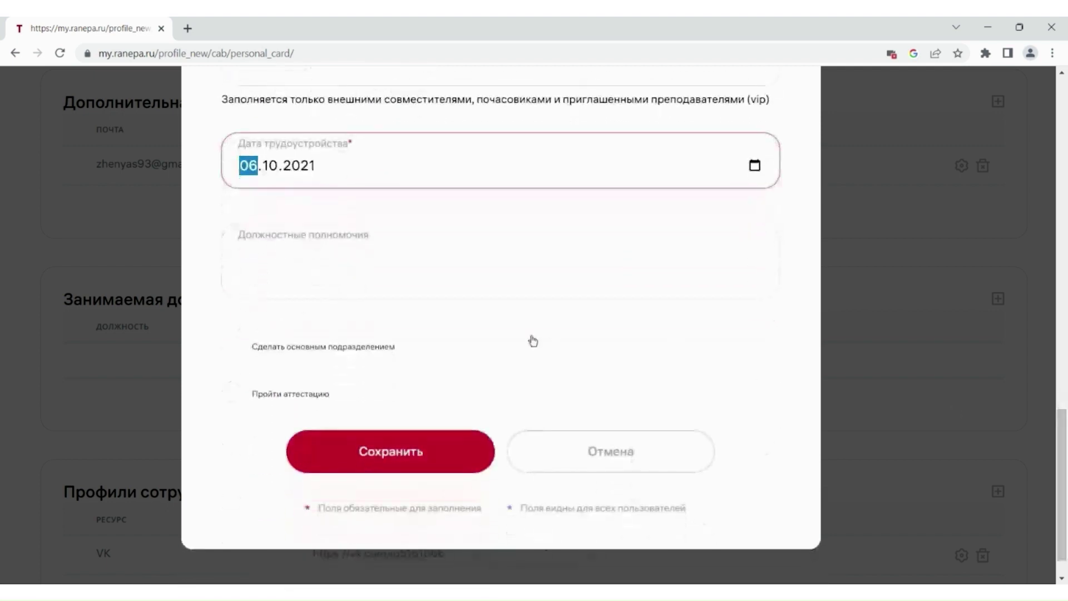
click(219, 344)
click(228, 346)
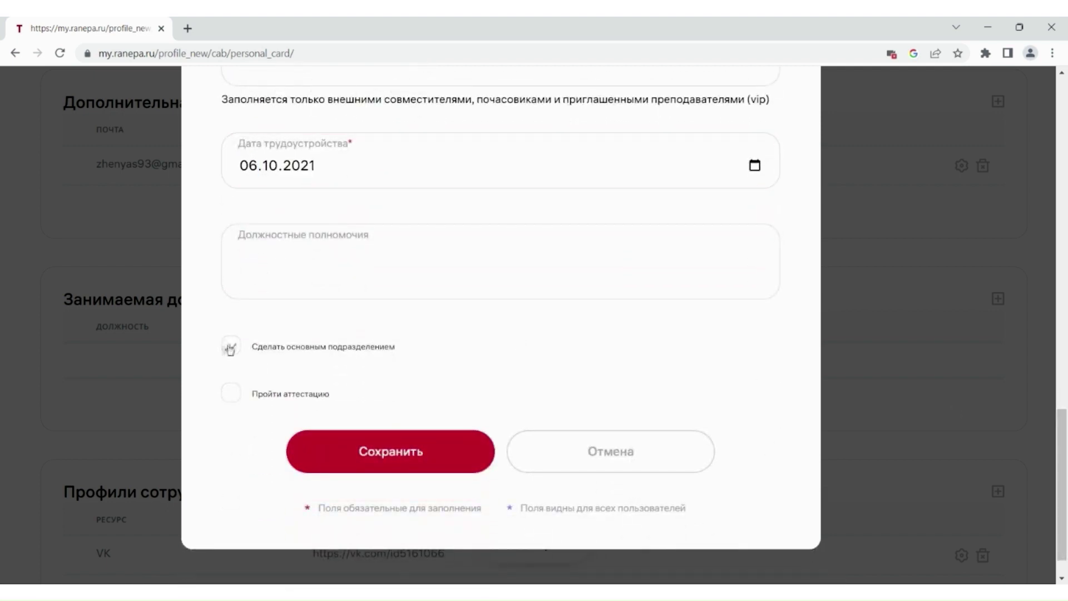
click(404, 451)
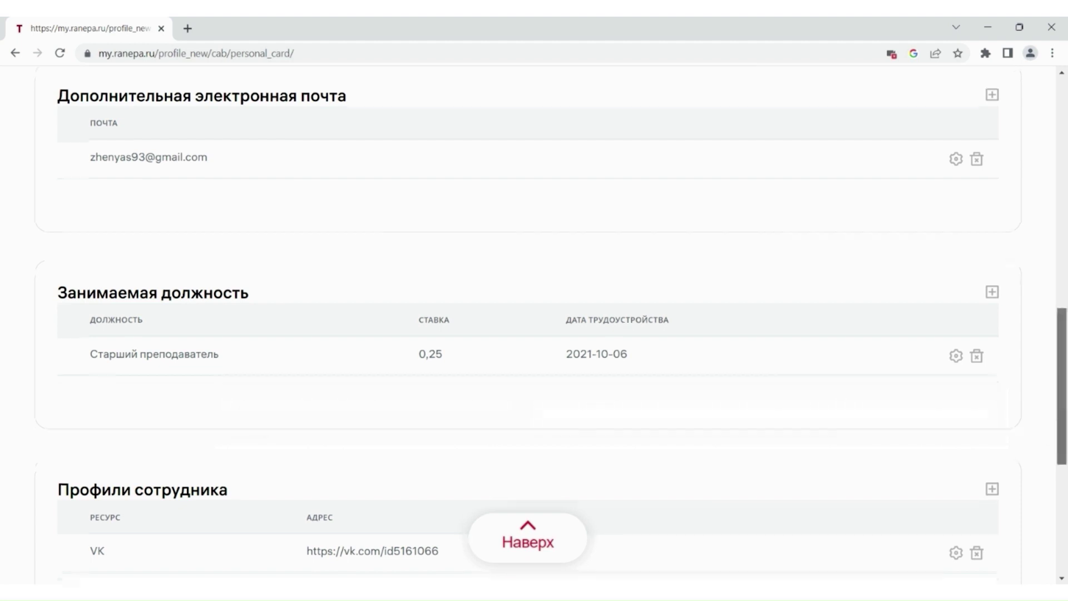
- Start an employee profile link, close the form without saving, and scroll back to the top
scroll(534, 324, down, 5)
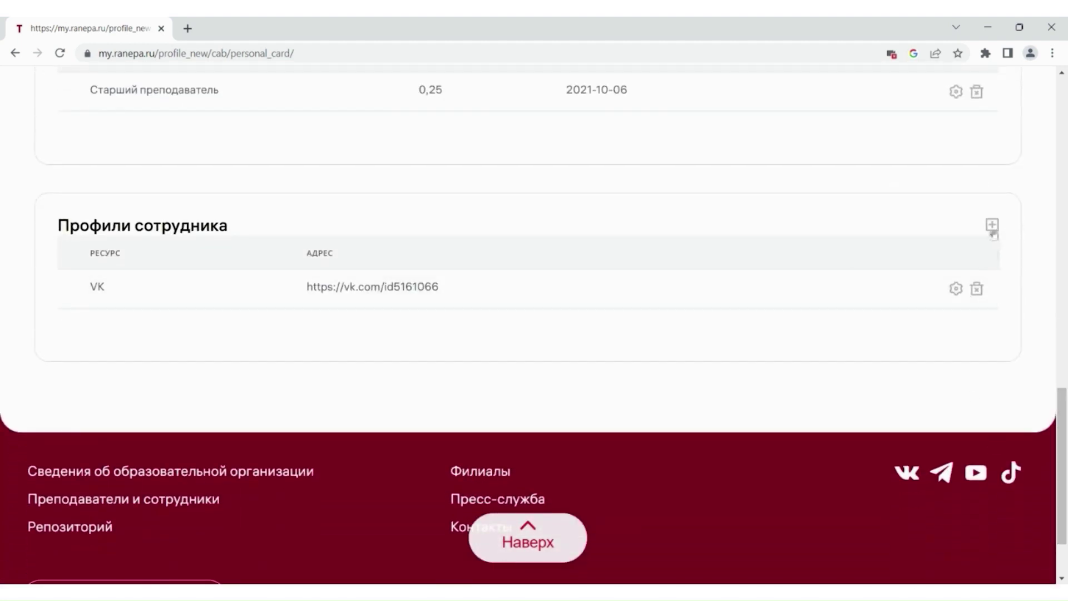
click(992, 225)
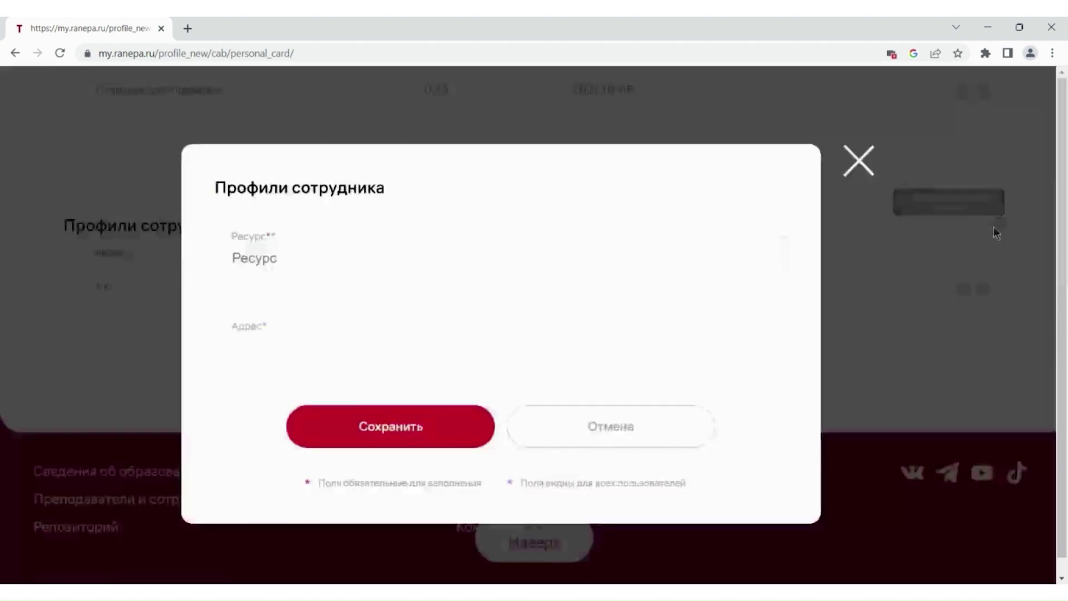
click(415, 255)
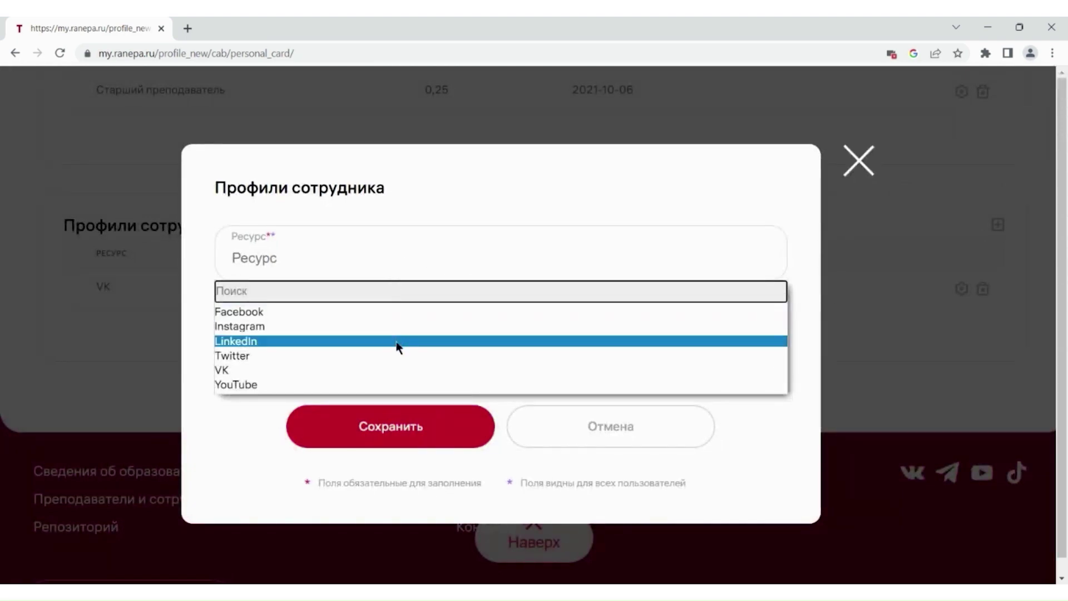
click(208, 422)
click(262, 350)
click(610, 426)
scroll(535, 334, up, 14)
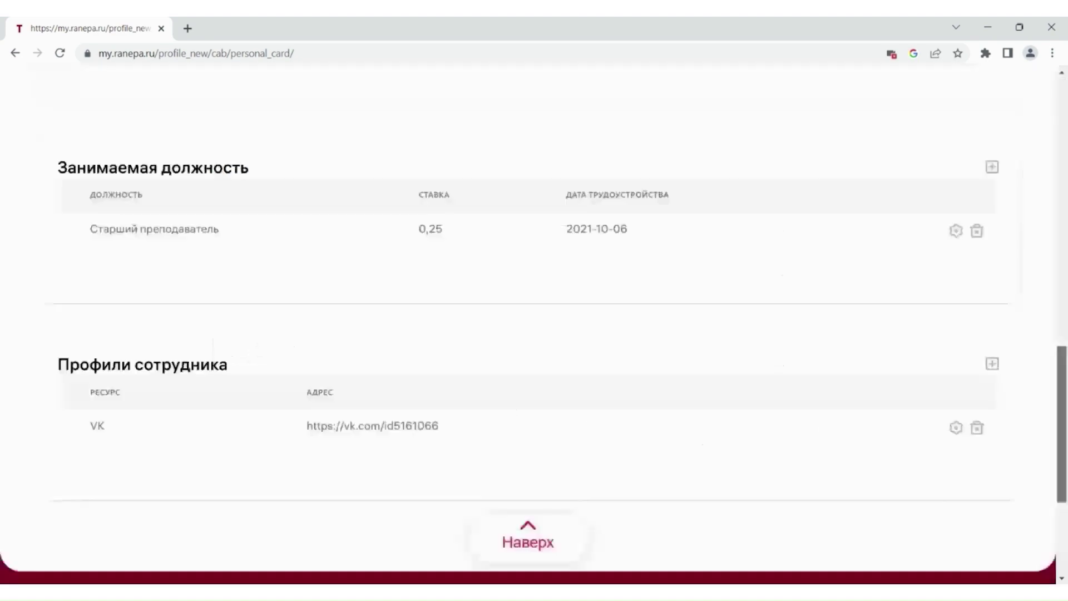
scroll(1060, 149, up, 7)
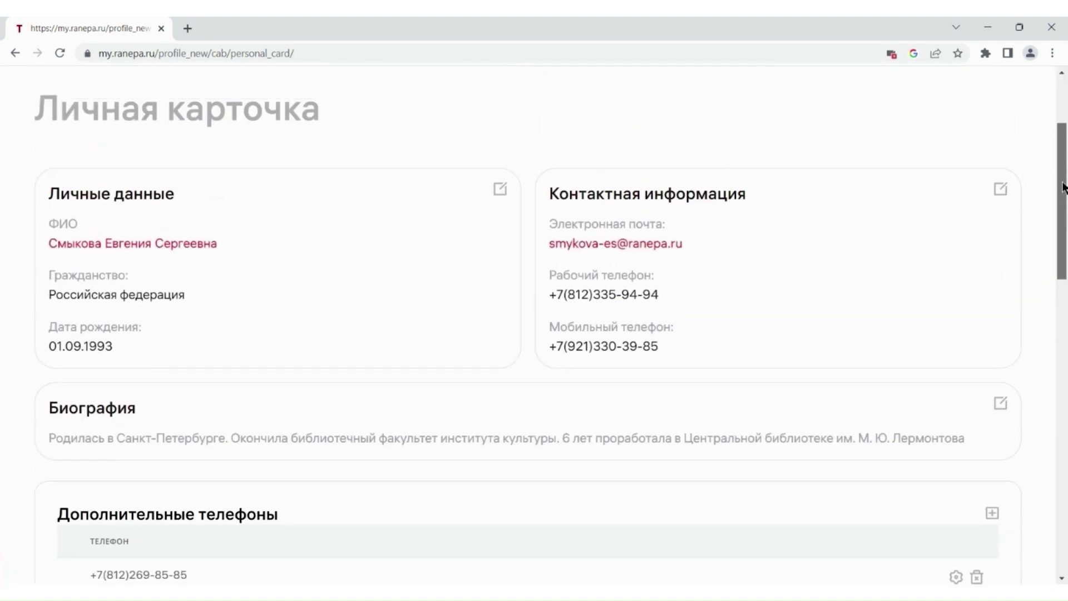
scroll(1060, 149, up, 1)
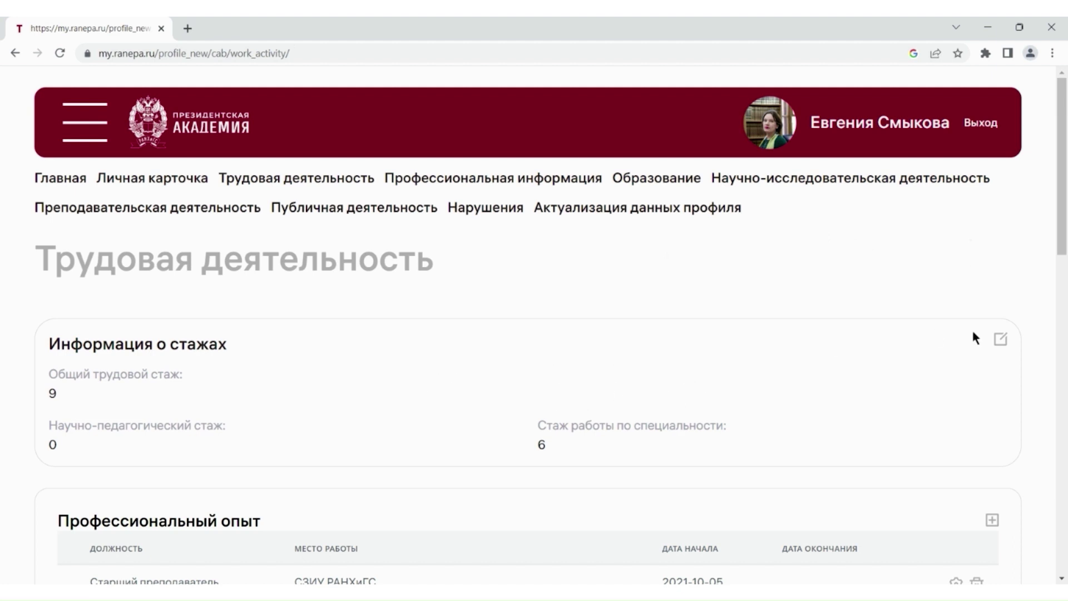
click(1002, 340)
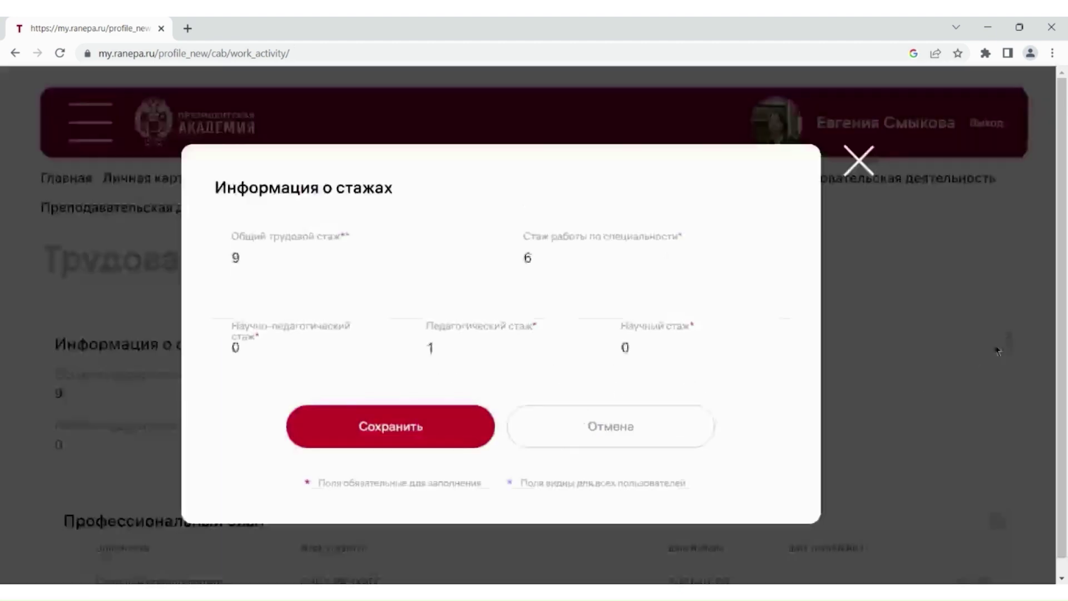
click(472, 266)
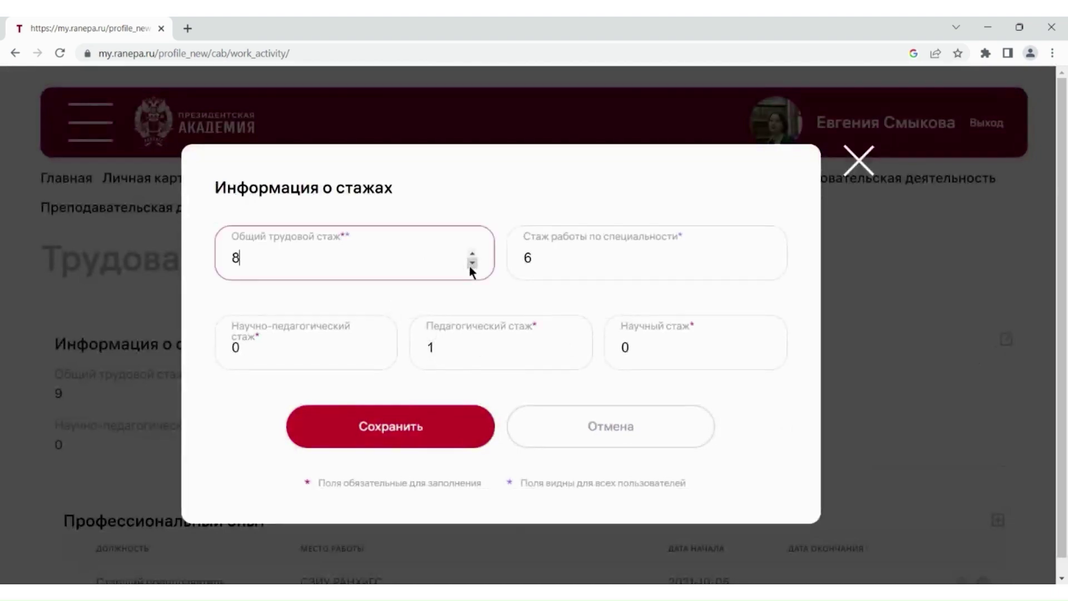
click(472, 253)
click(585, 258)
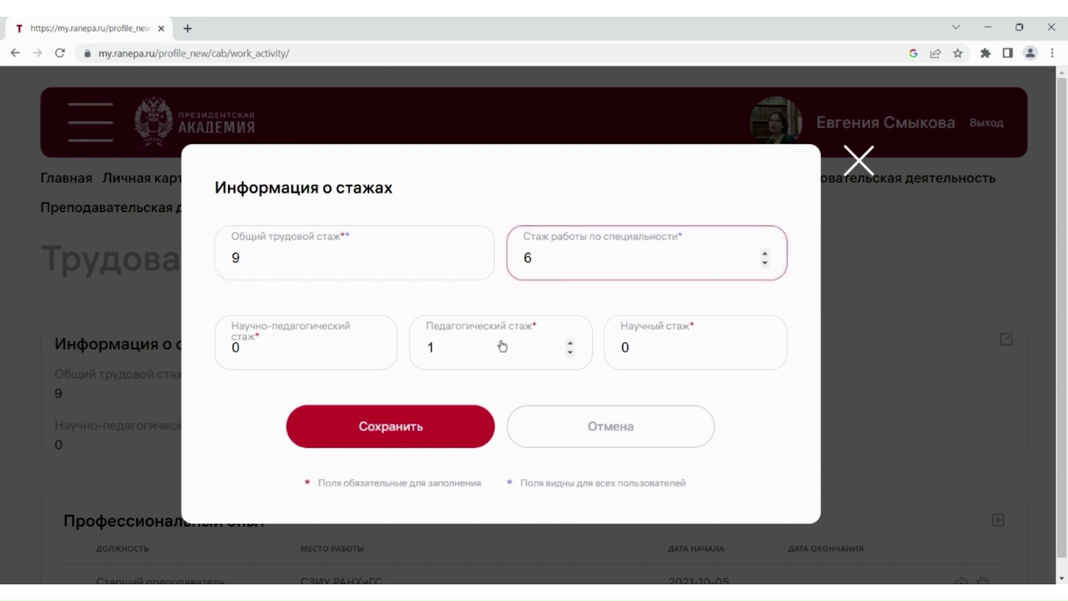
click(423, 426)
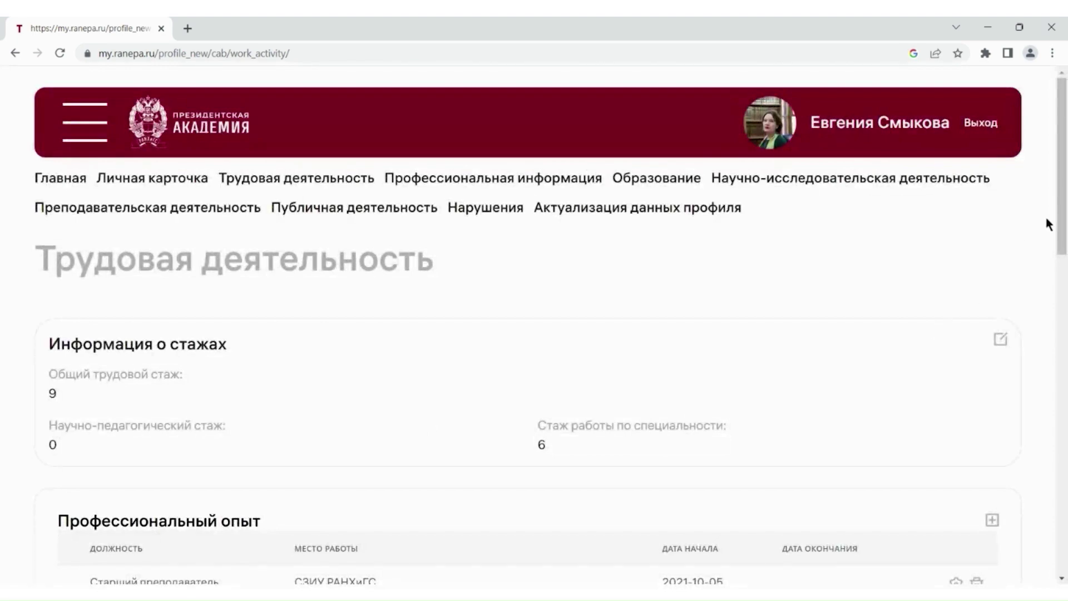
drag(1061, 217, 1061, 293)
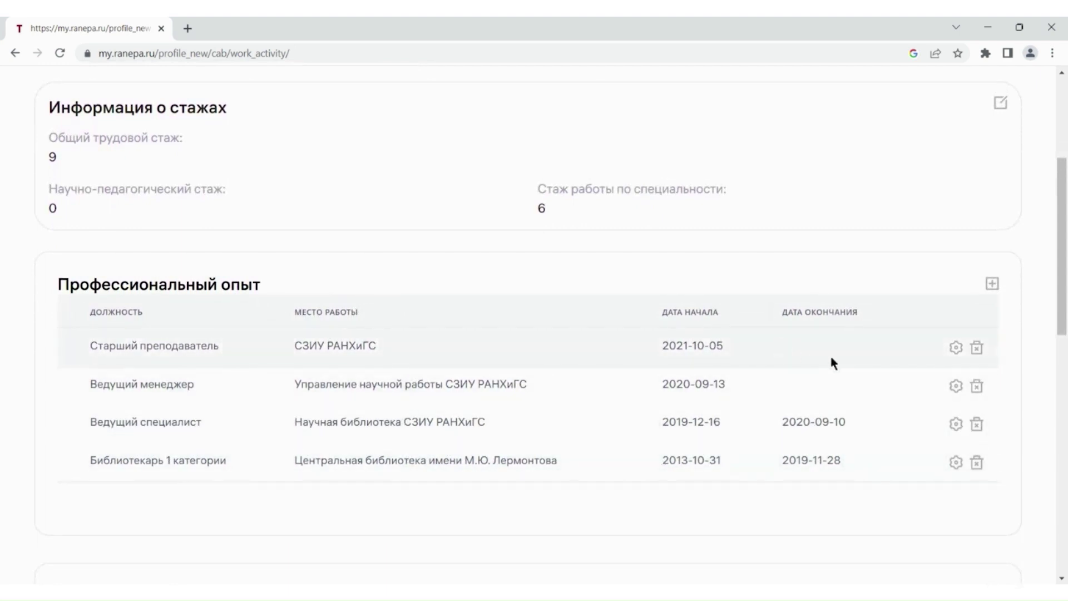
click(956, 348)
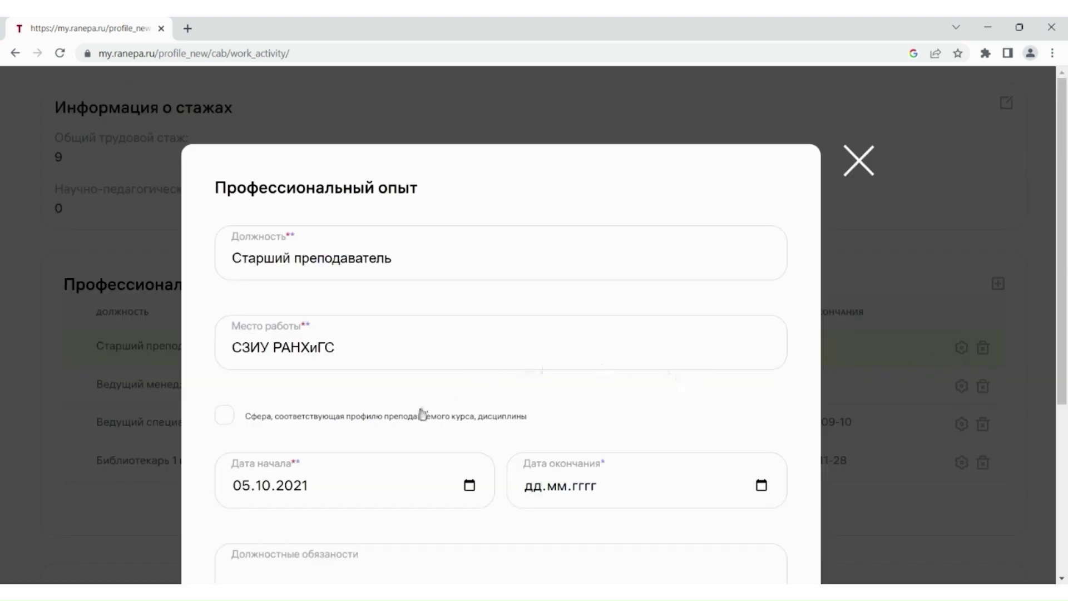
click(445, 262)
click(402, 362)
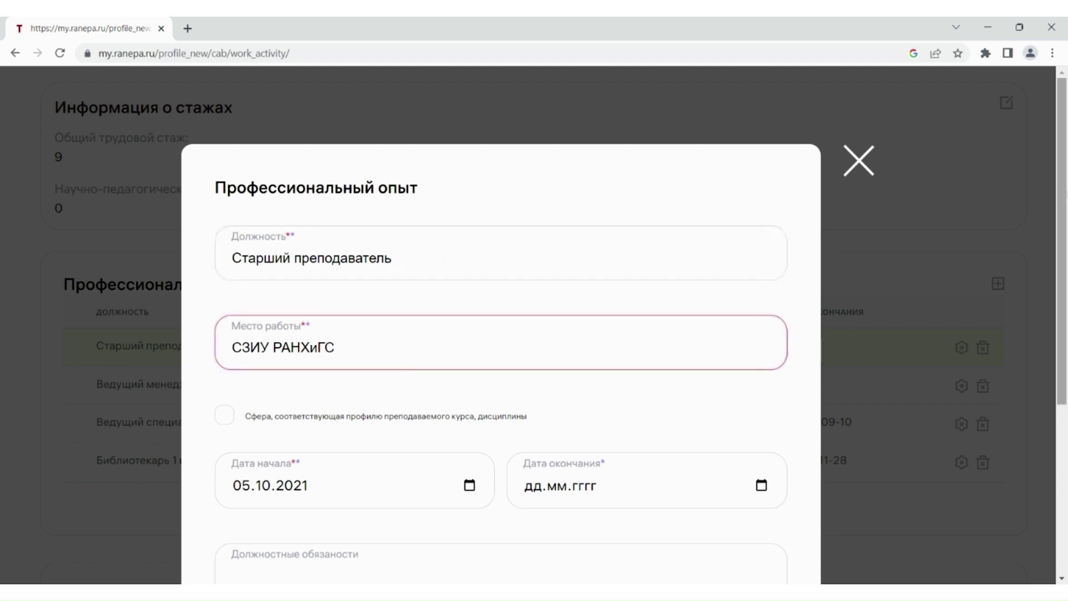
scroll(659, 327, down, 2)
scroll(679, 208, down, 2)
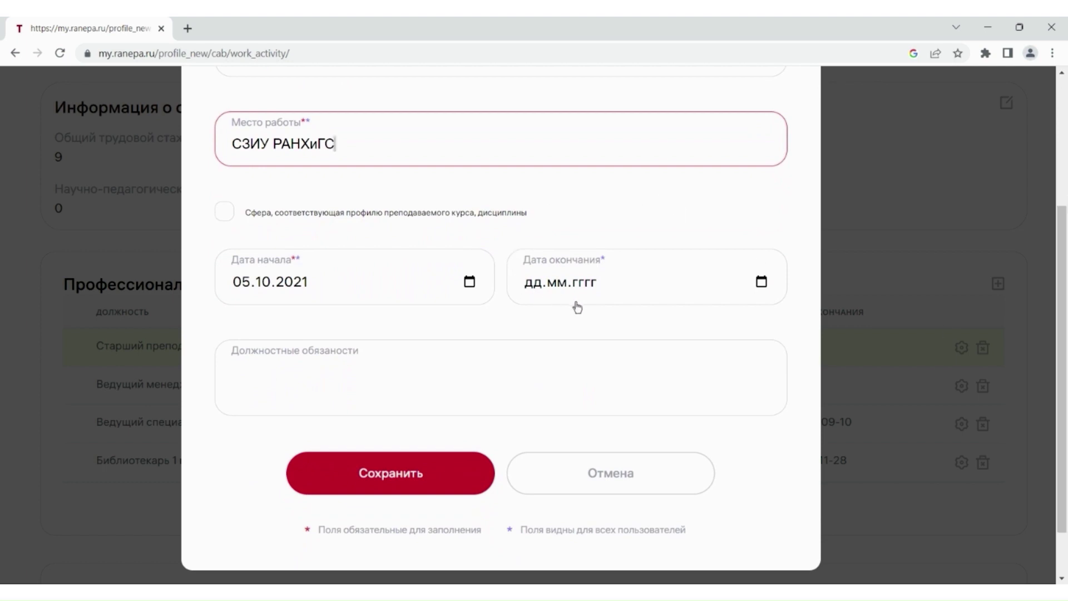
click(391, 476)
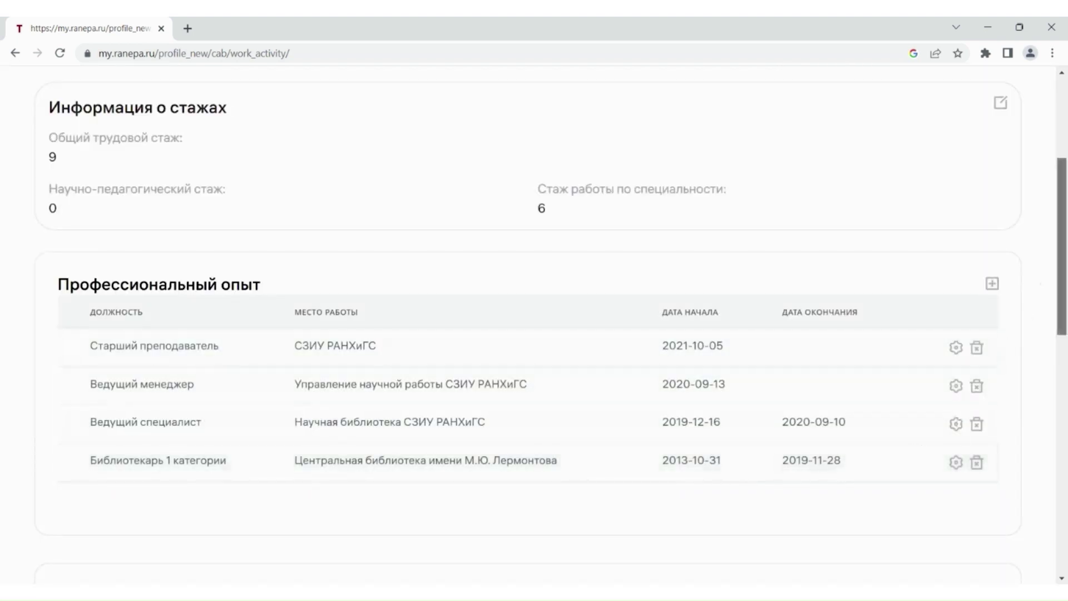
scroll(1061, 256, down, 1)
scroll(1062, 256, down, 3)
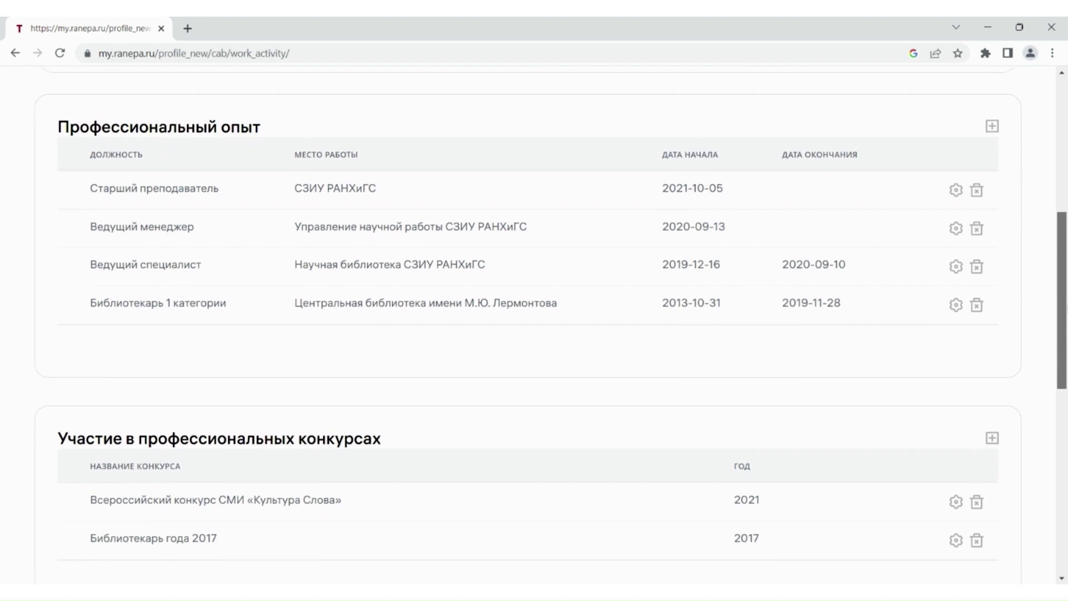
scroll(534, 320, down, 2)
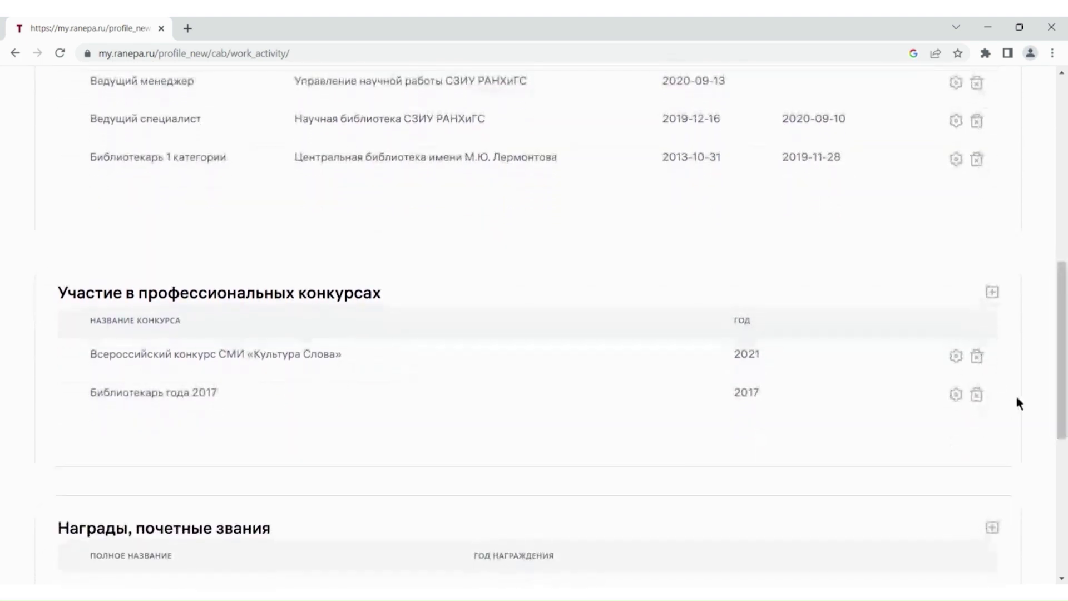
click(992, 292)
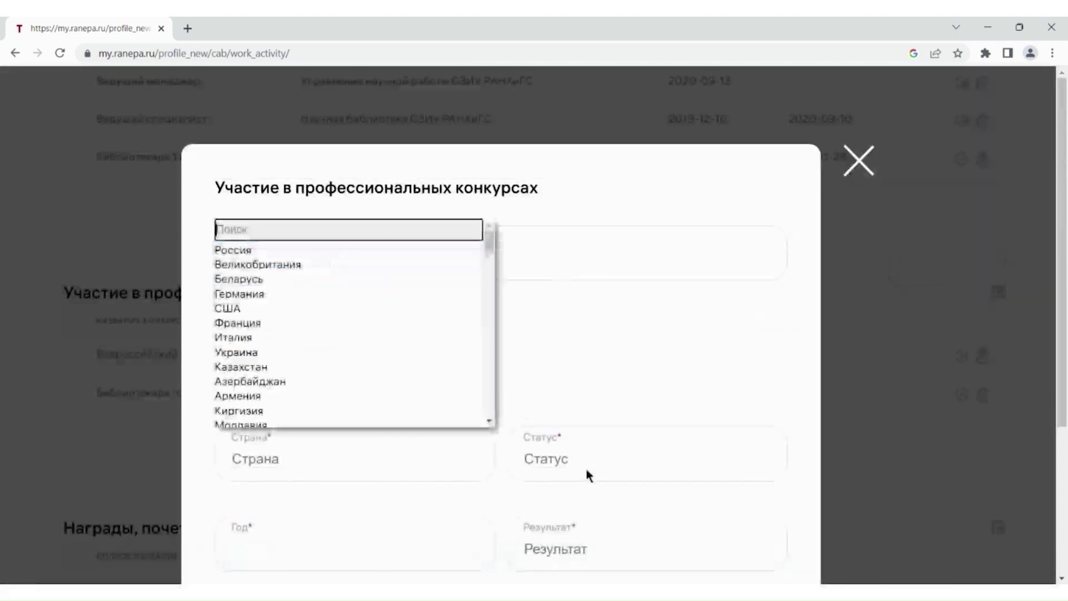
click(277, 250)
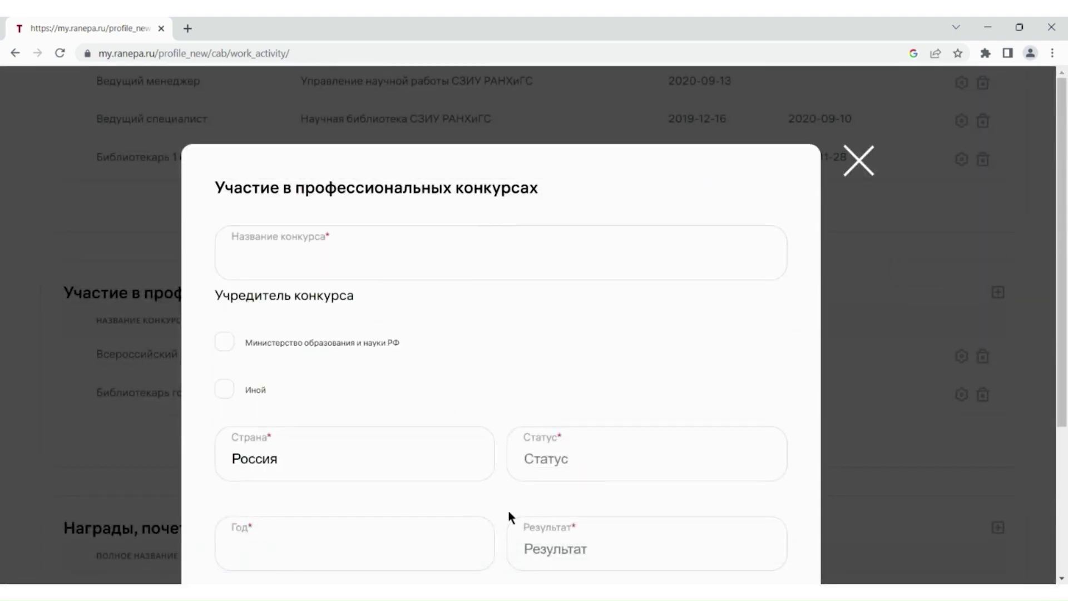
click(570, 470)
scroll(923, 384, down, 1)
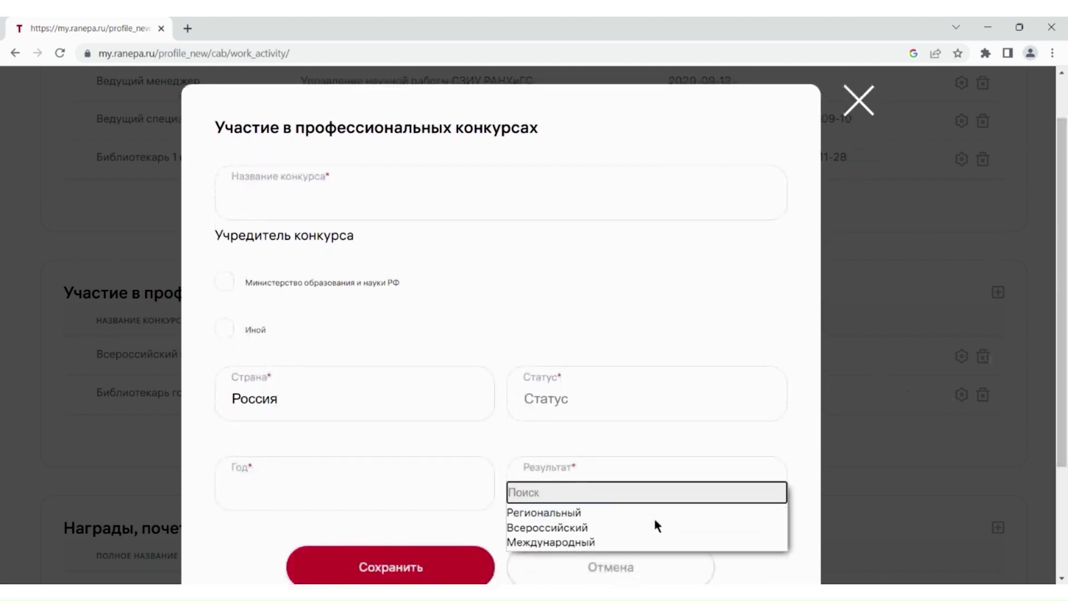
click(352, 510)
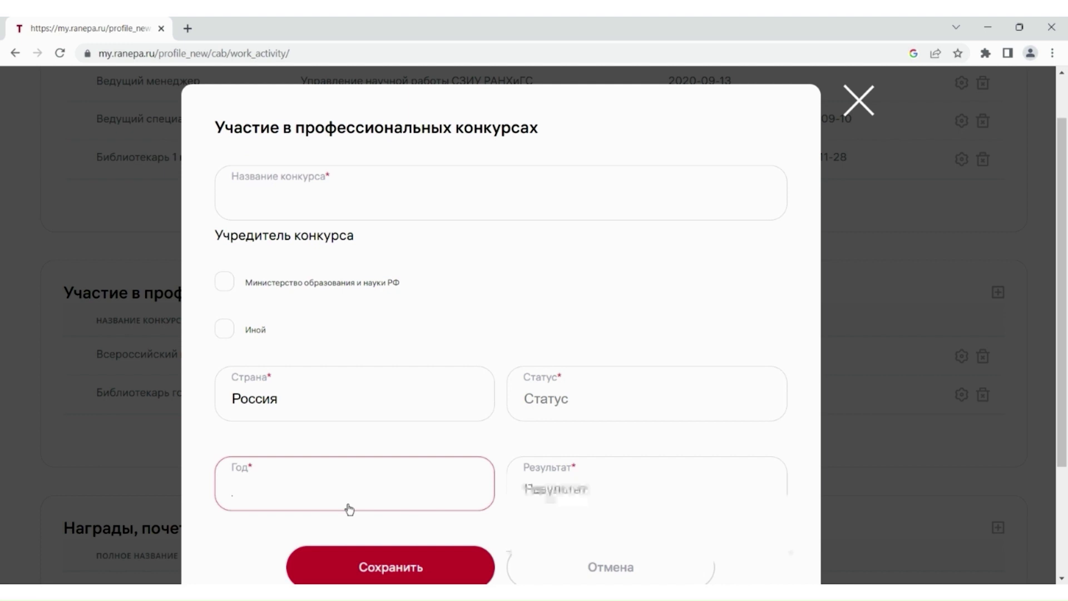
click(561, 483)
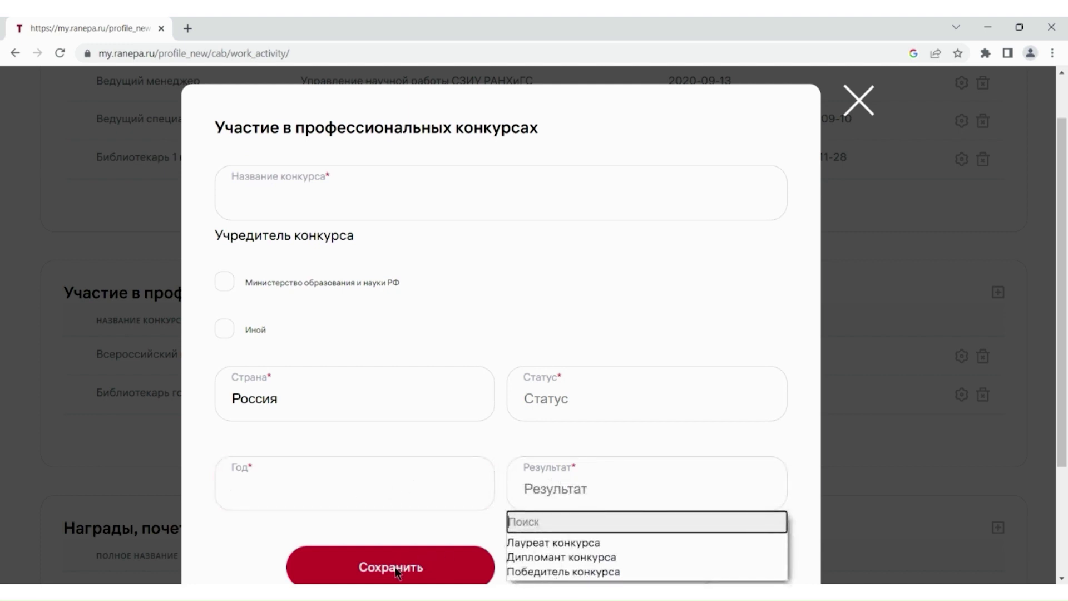
click(492, 317)
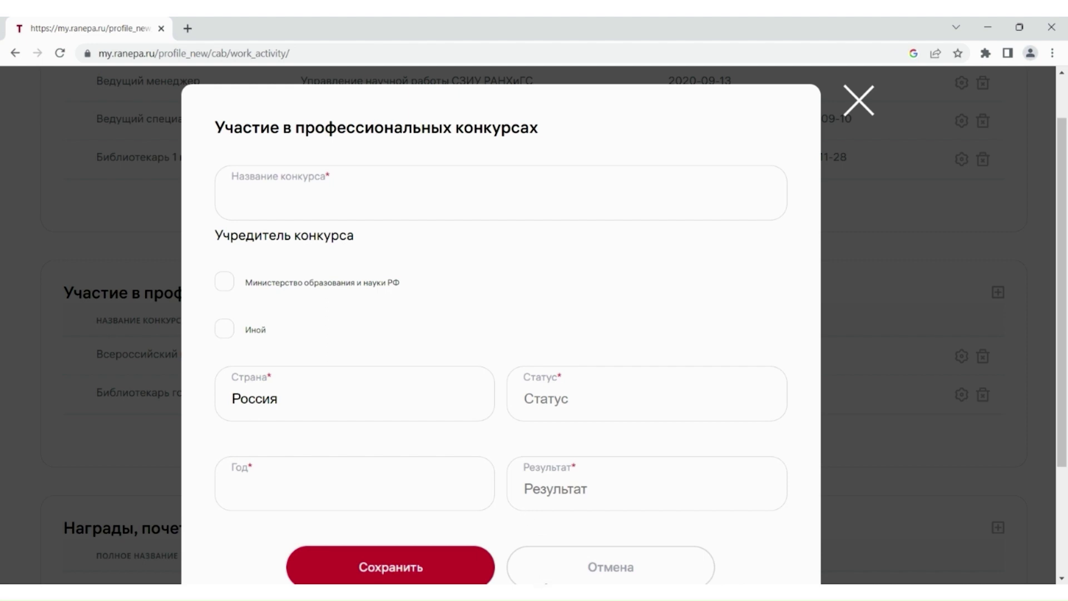
click(608, 567)
scroll(1062, 453, down, 1)
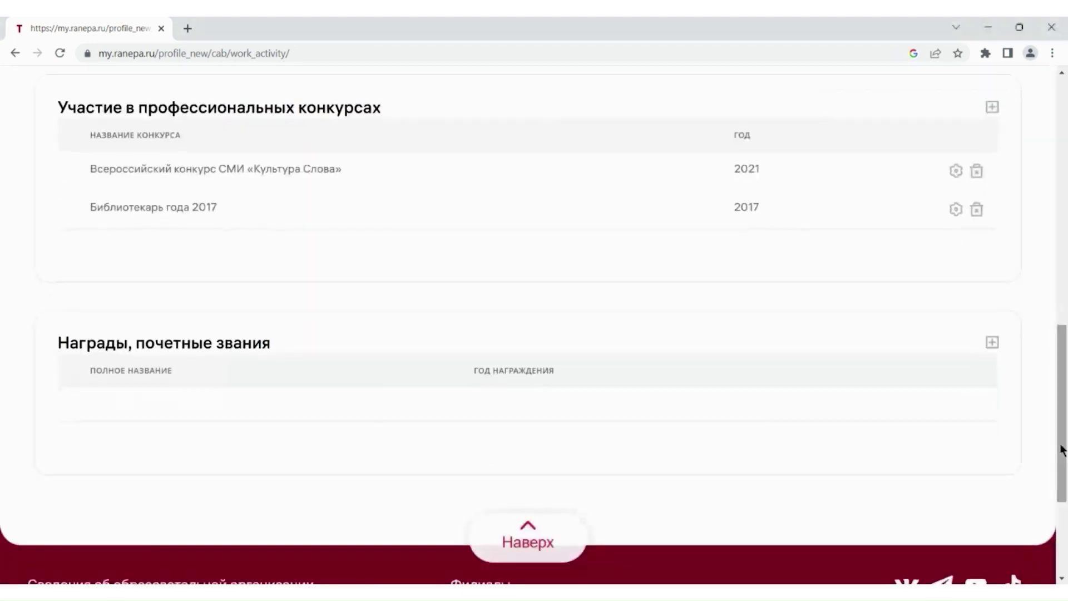
- Start a new award entry, leave Страна unset, and cancel the awards dialog without saving
click(993, 342)
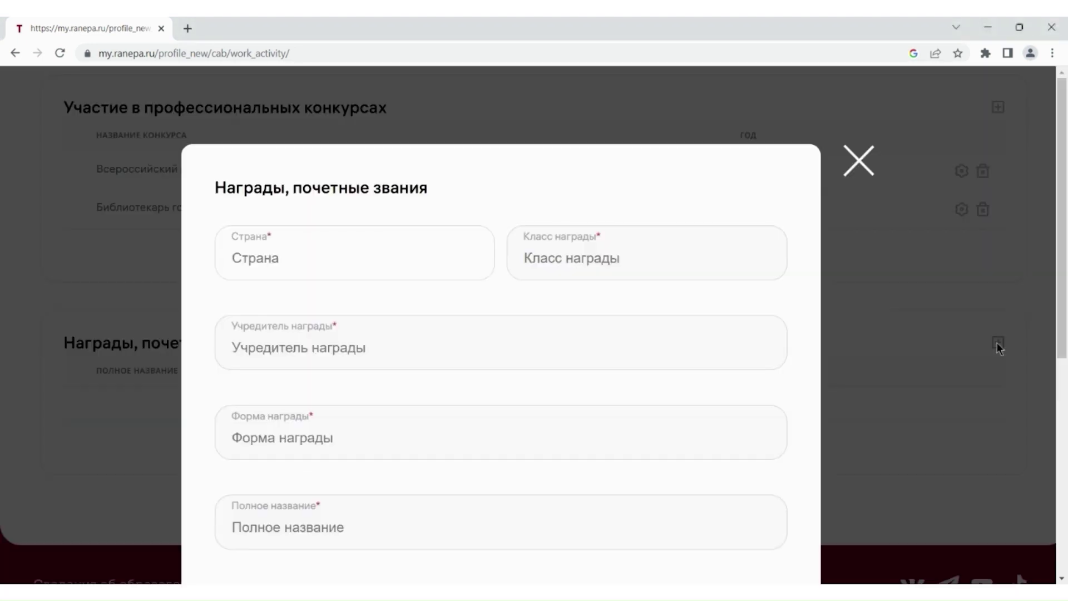
click(403, 255)
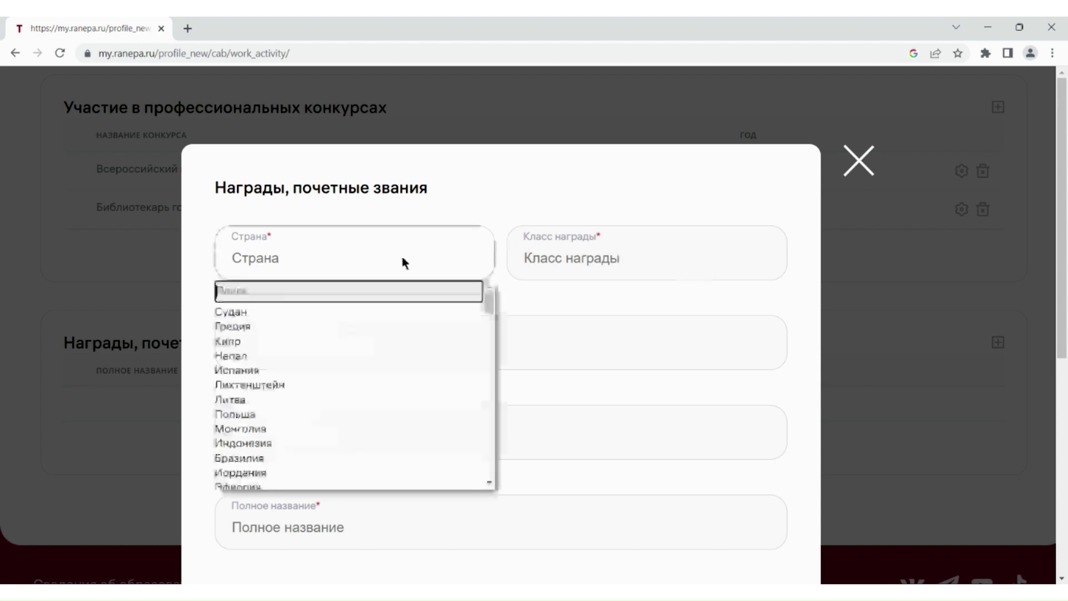
click(568, 263)
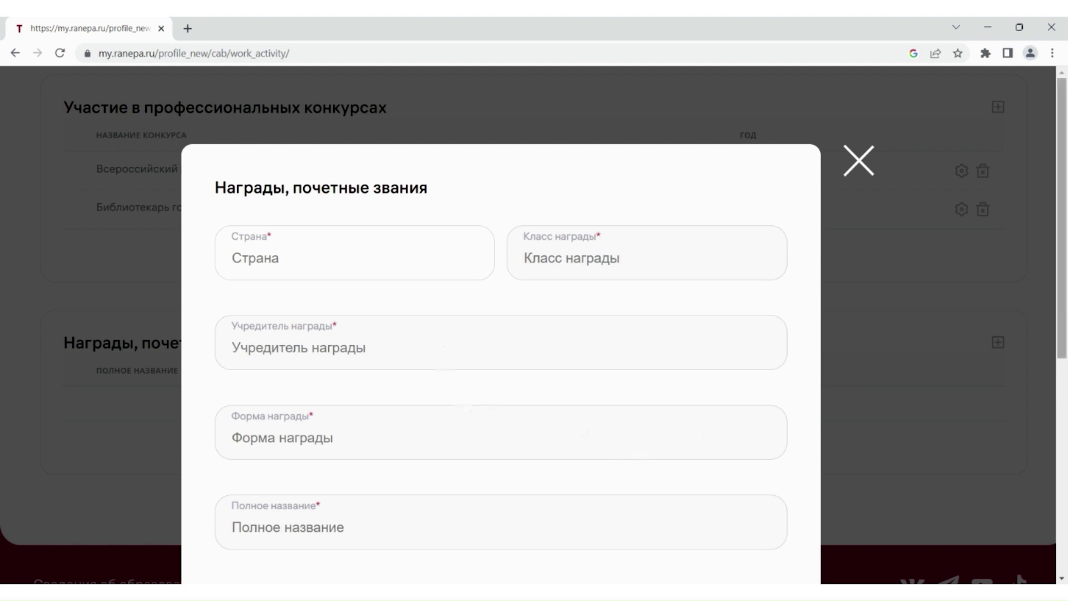
scroll(622, 461, down, 2)
scroll(501, 322, down, 5)
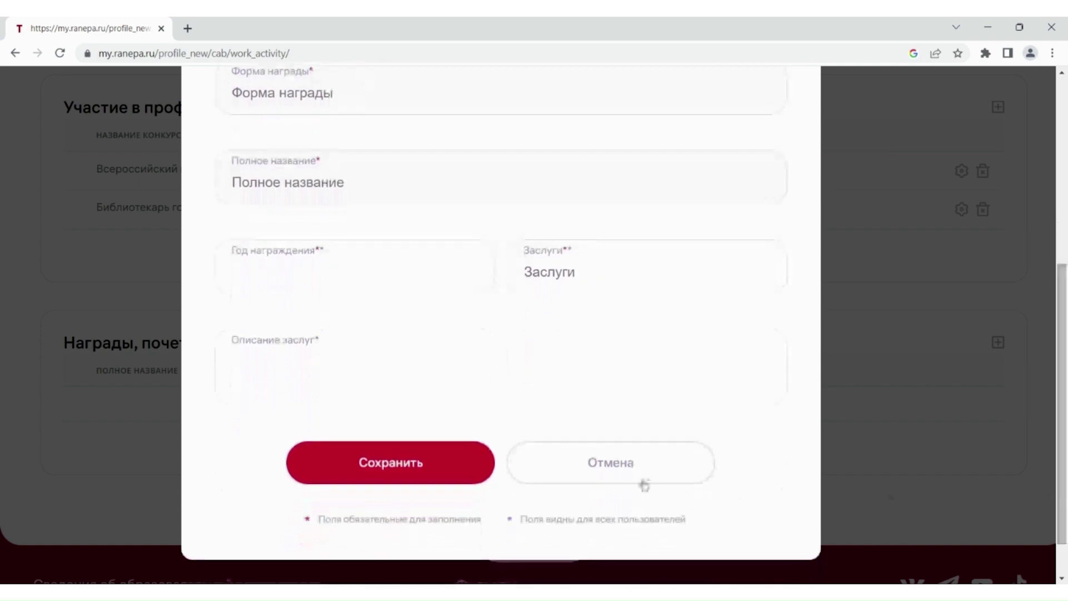
click(613, 472)
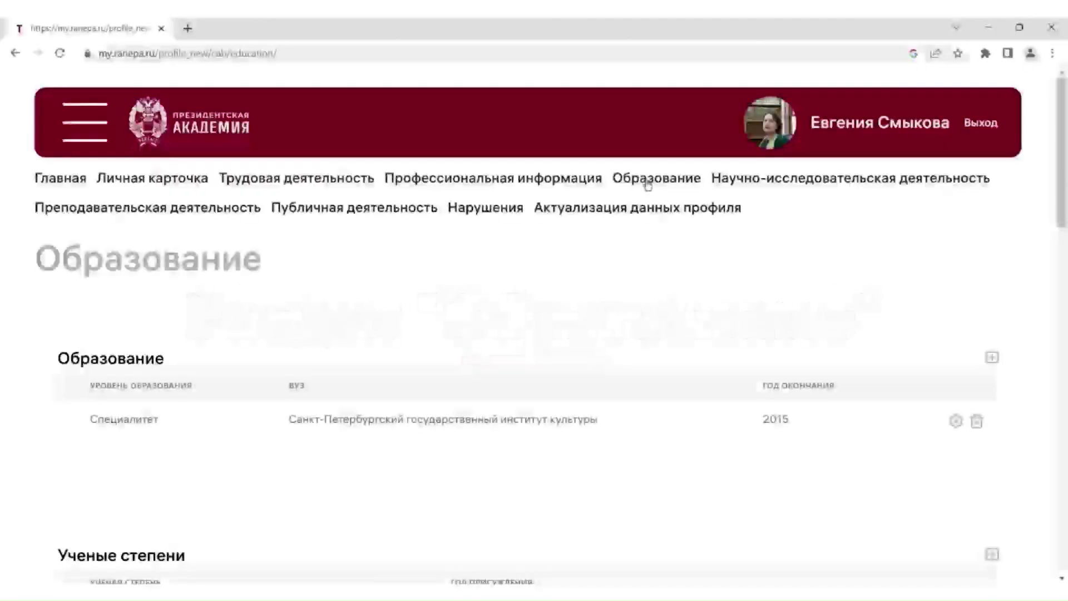
mouse_move(493, 178)
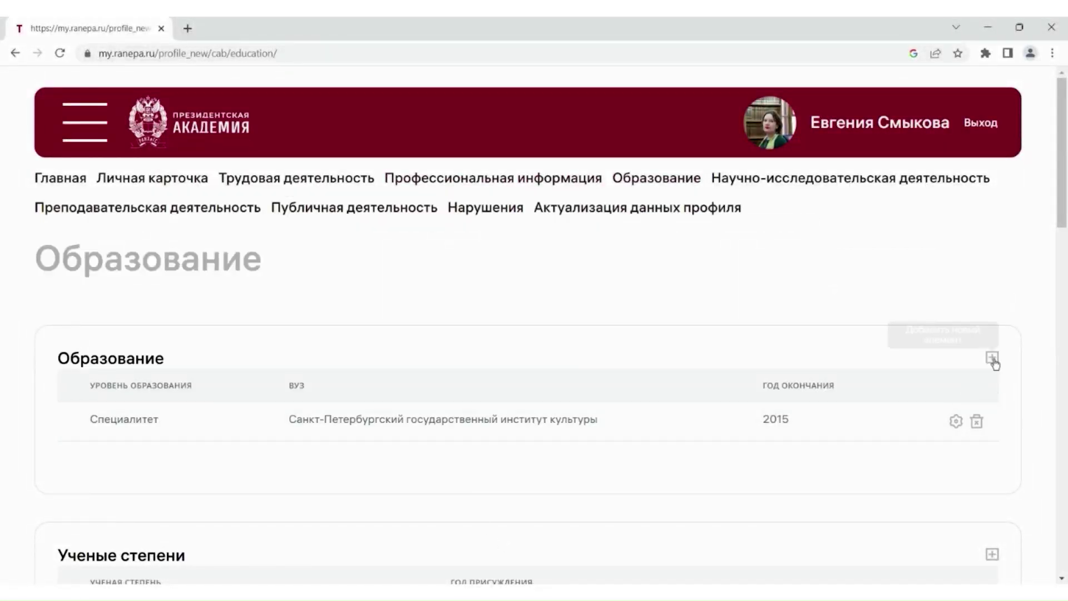
- Re-save the prefilled Специалитет record (Библиотечно-информационная деятельность, 2015) unchanged
click(994, 361)
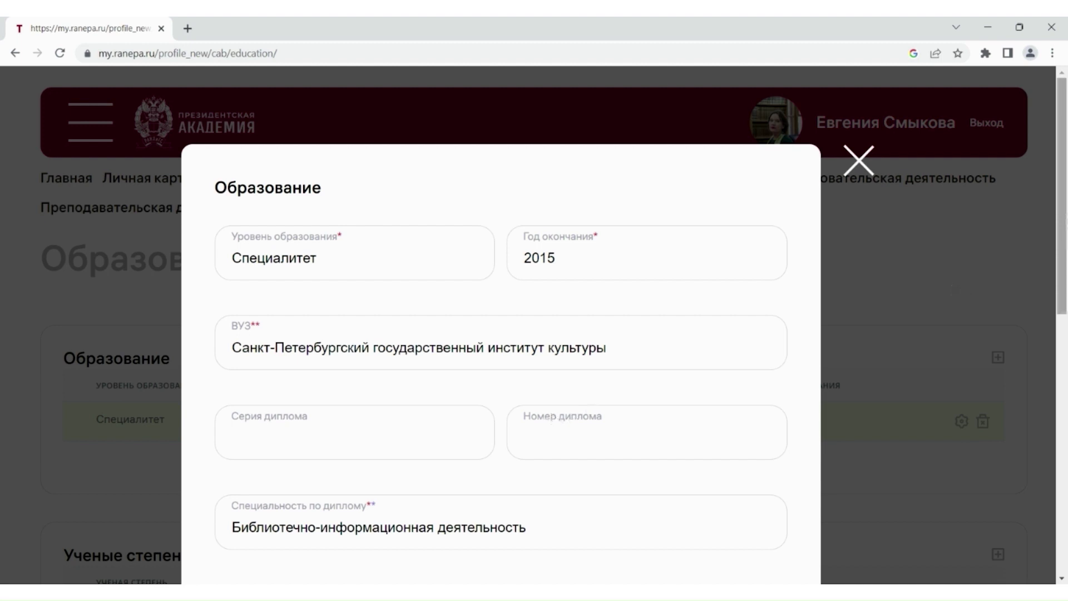
scroll(501, 345, down, 2)
scroll(233, 415, down, 2)
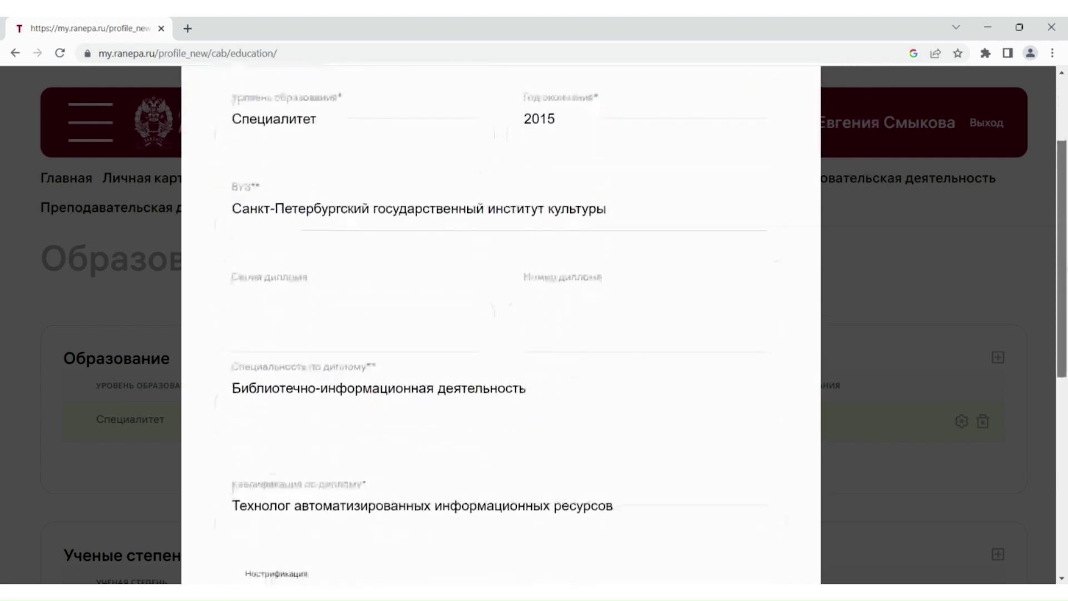
scroll(501, 334, down, 3)
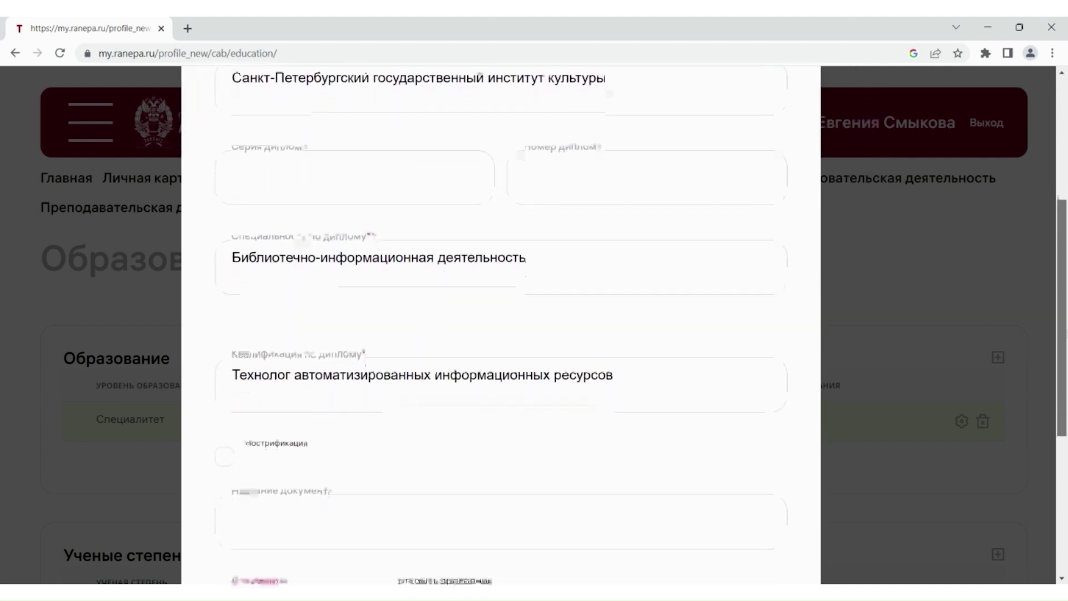
scroll(501, 334, down, 2)
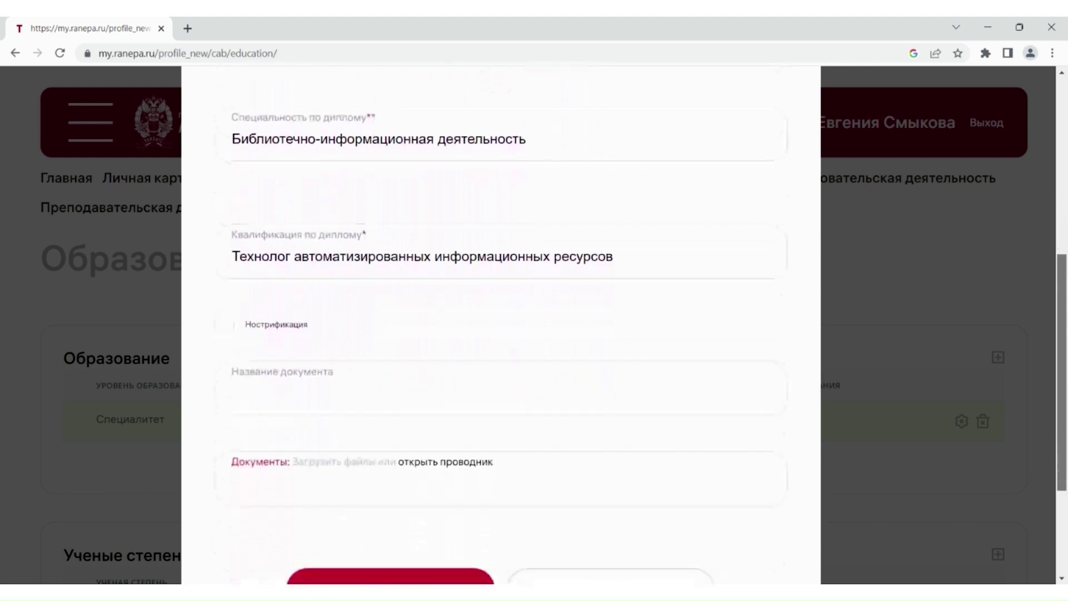
scroll(557, 404, down, 1)
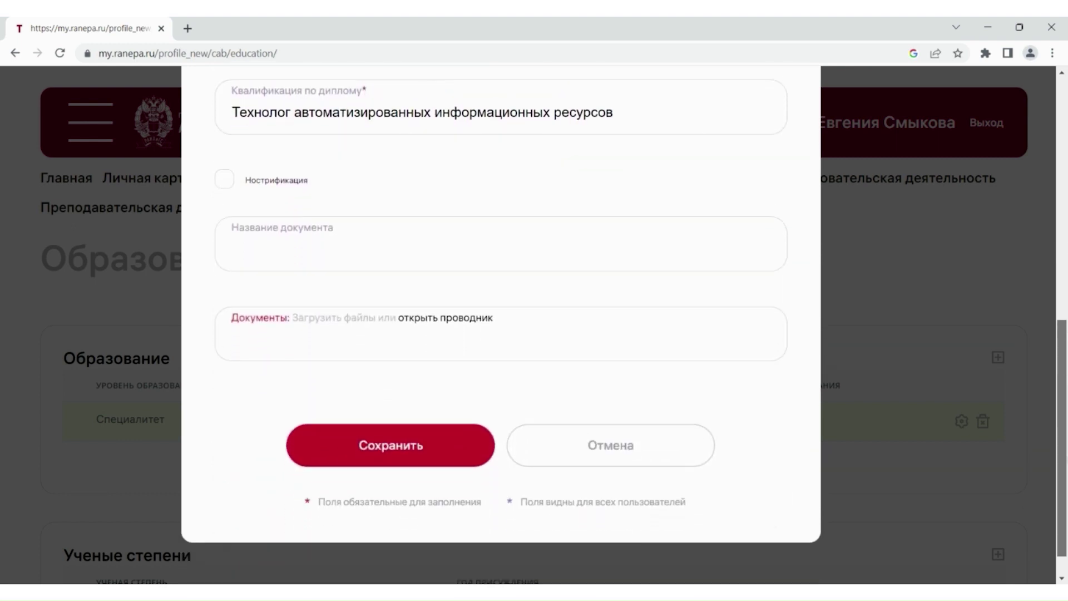
click(392, 436)
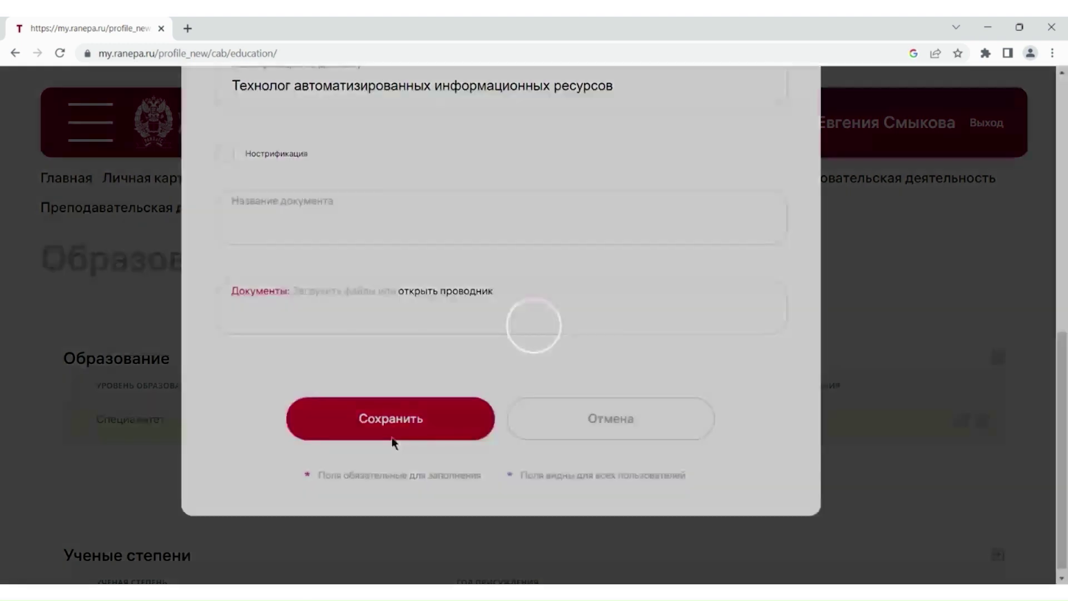
drag(1066, 185, 1066, 243)
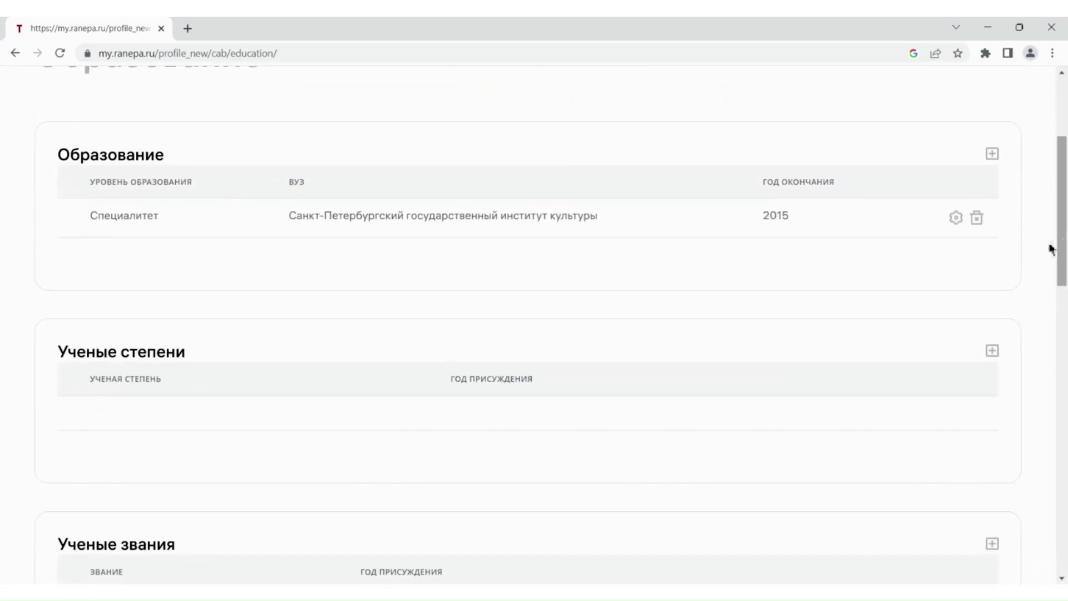
click(993, 354)
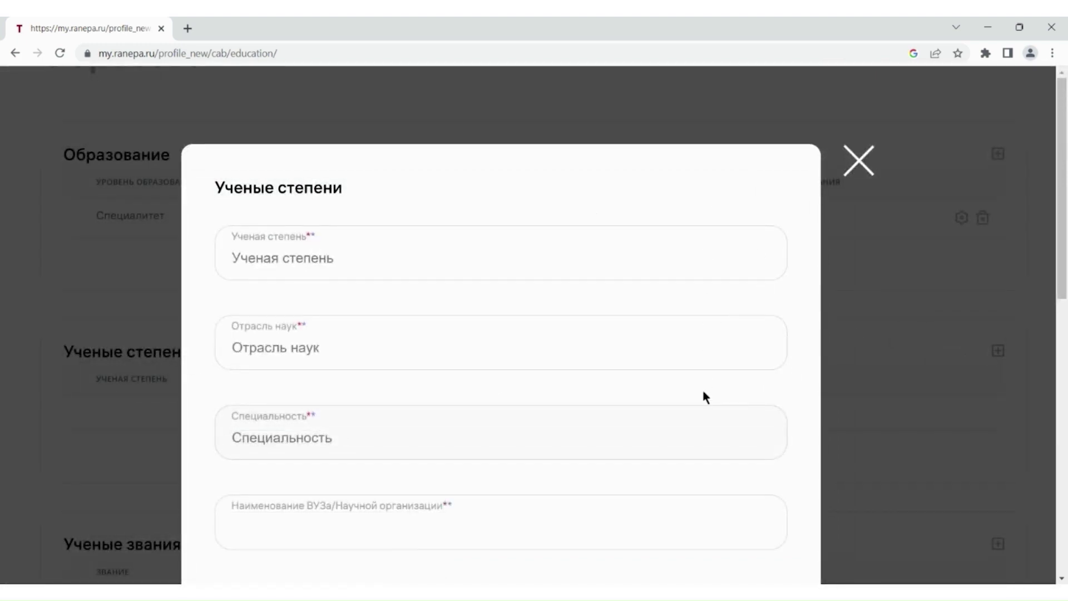
click(865, 171)
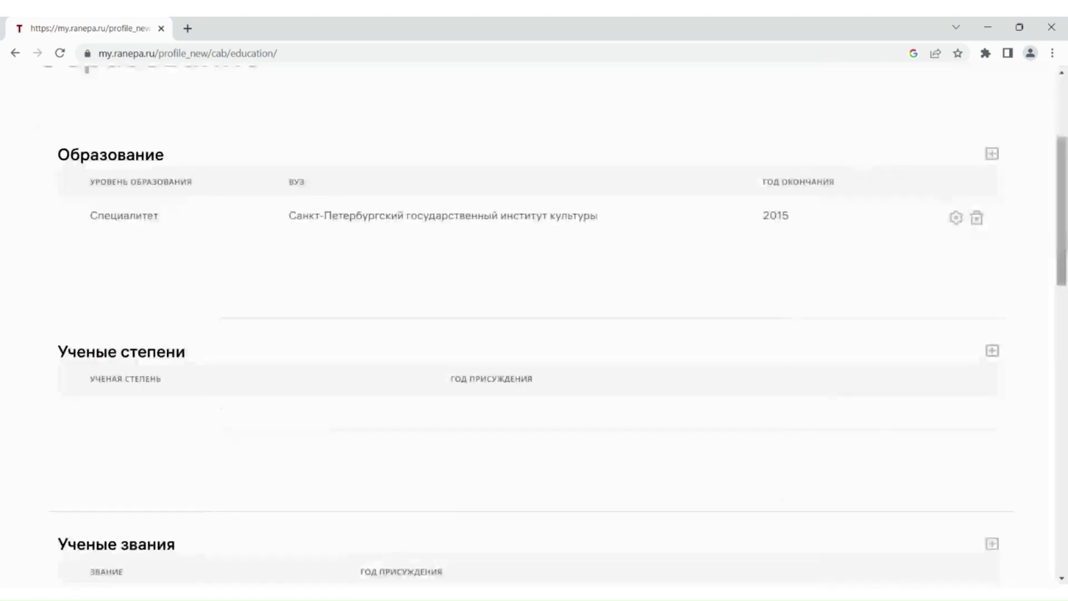
drag(1065, 234, 1061, 178)
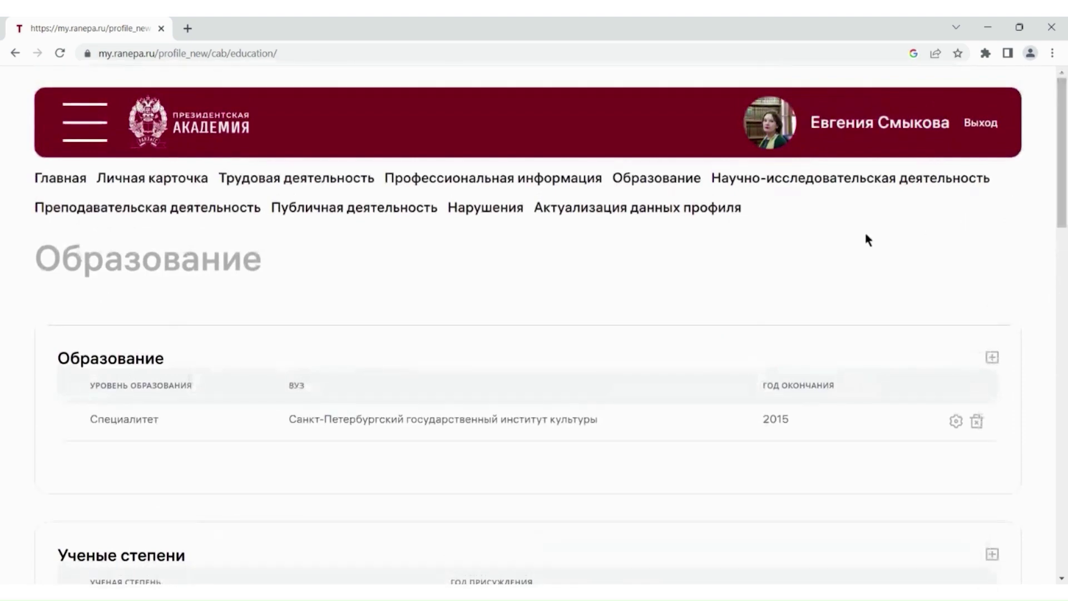
- Search ranepa.ru for the employee's surname and open their profile under Сотрудники
click(766, 119)
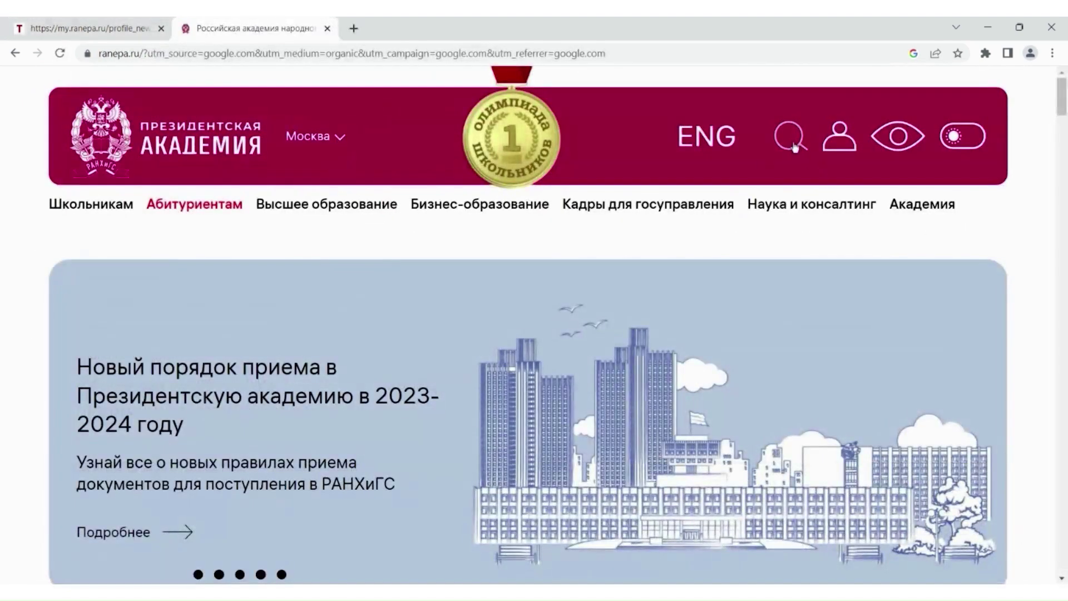
click(793, 144)
key(Return)
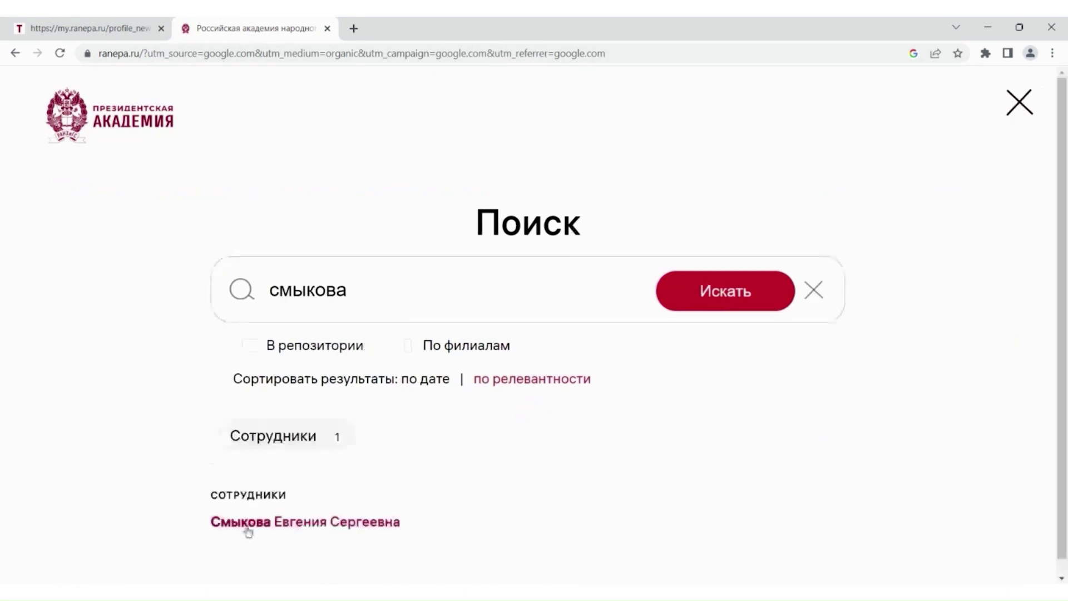
click(246, 526)
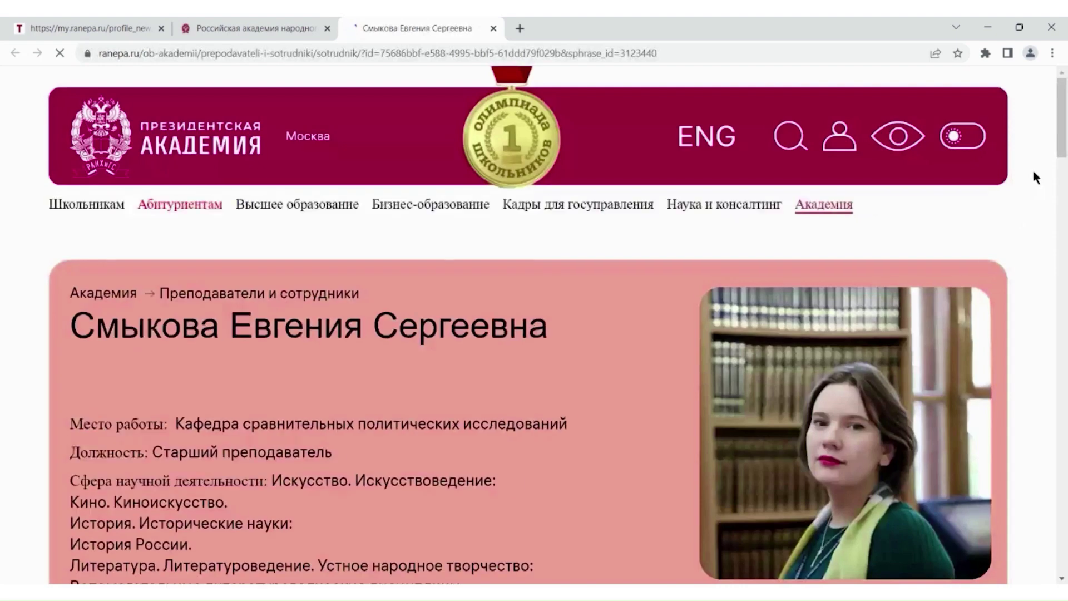
scroll(1033, 168, down, 2)
scroll(534, 322, down, 5)
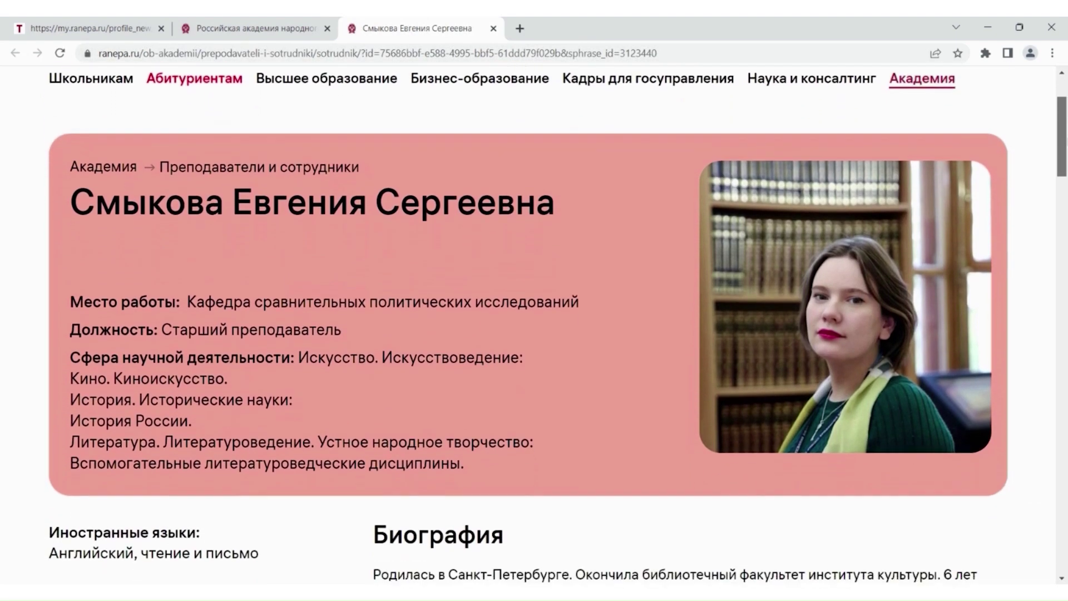
scroll(534, 323, down, 4)
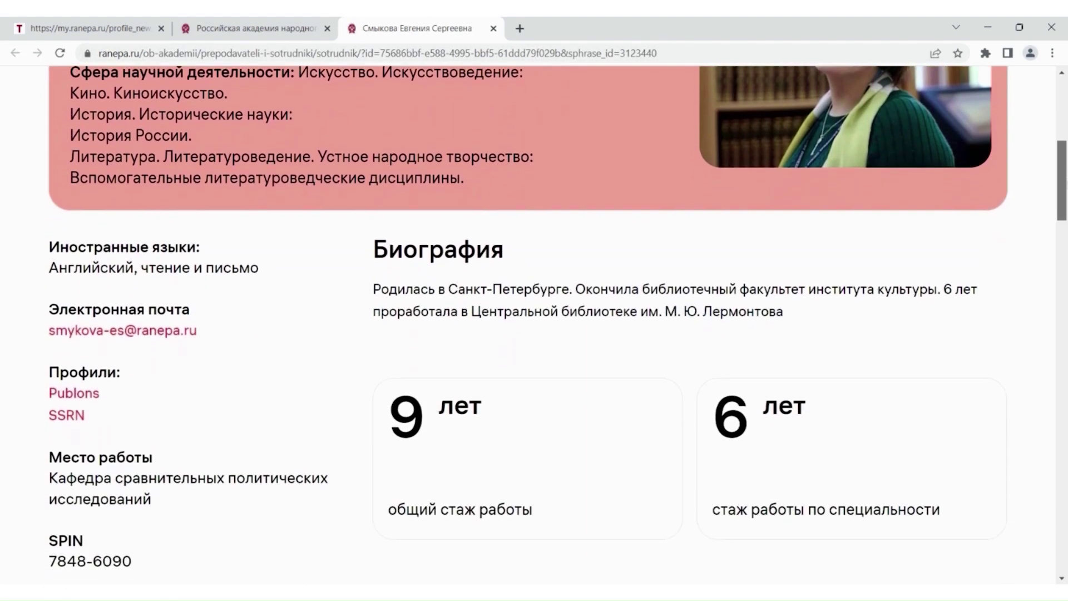
scroll(534, 322, down, 6)
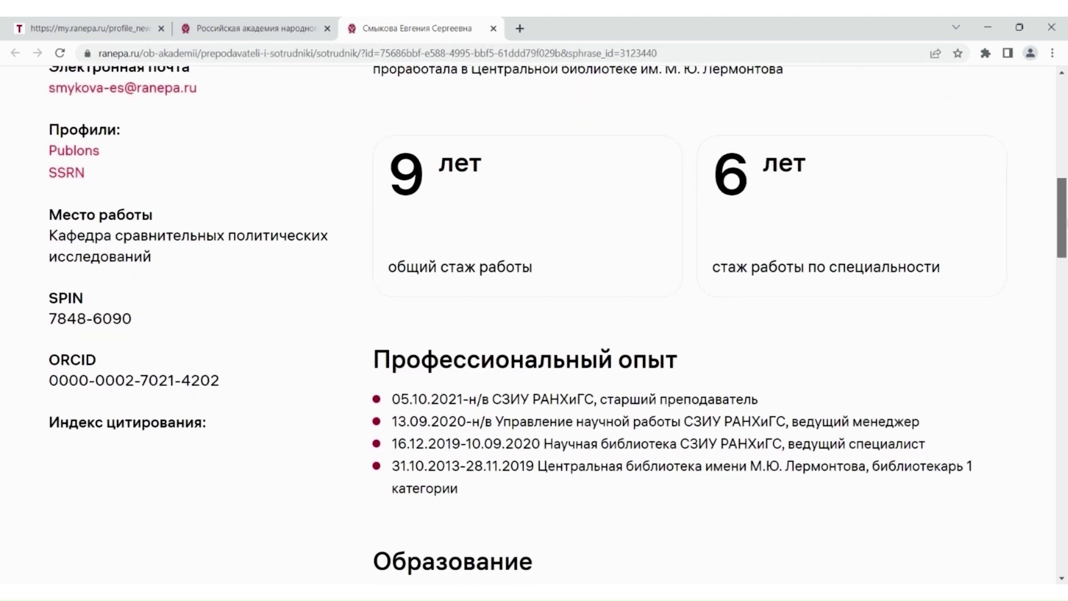
scroll(534, 322, down, 6)
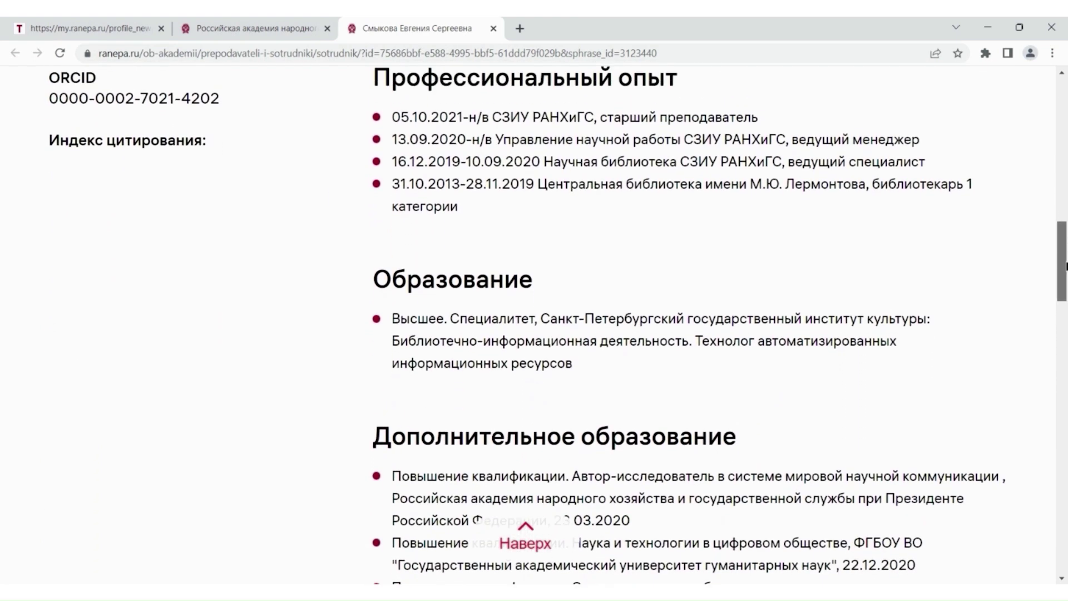
scroll(534, 323, down, 8)
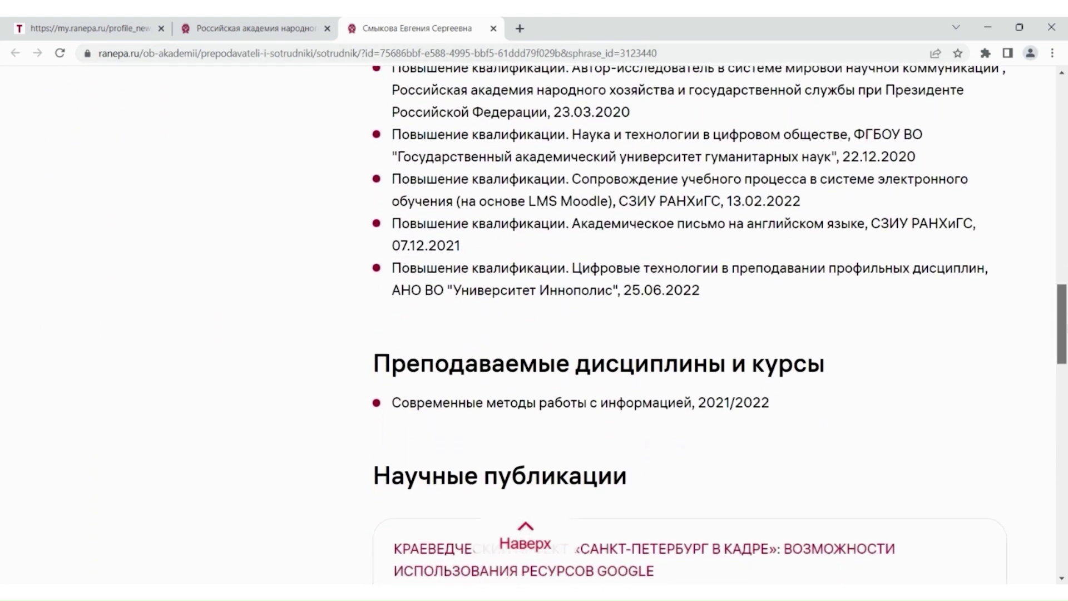
scroll(535, 322, down, 7)
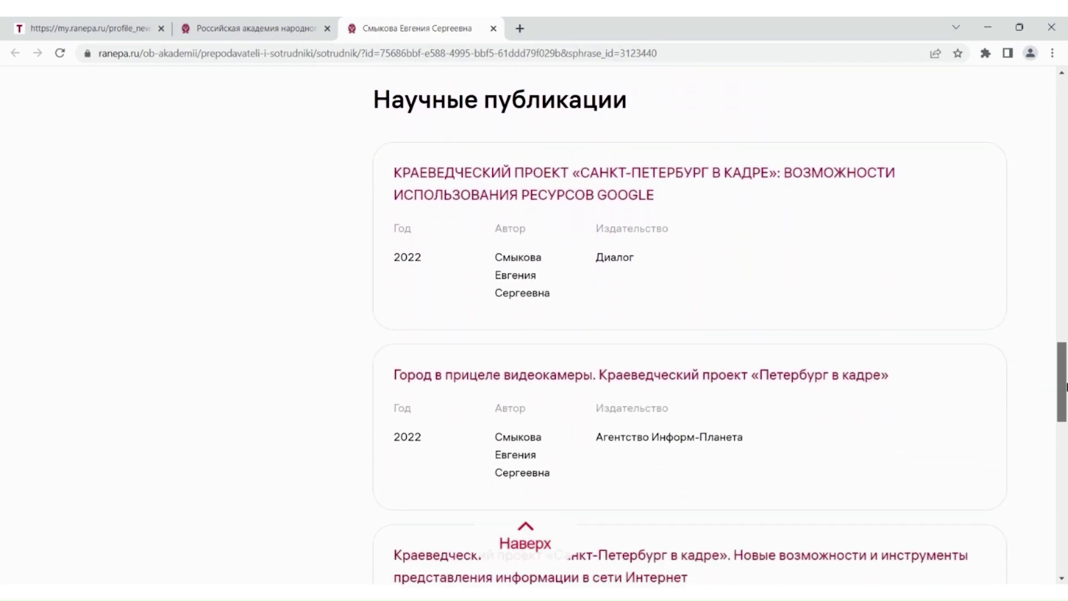
scroll(534, 323, down, 6)
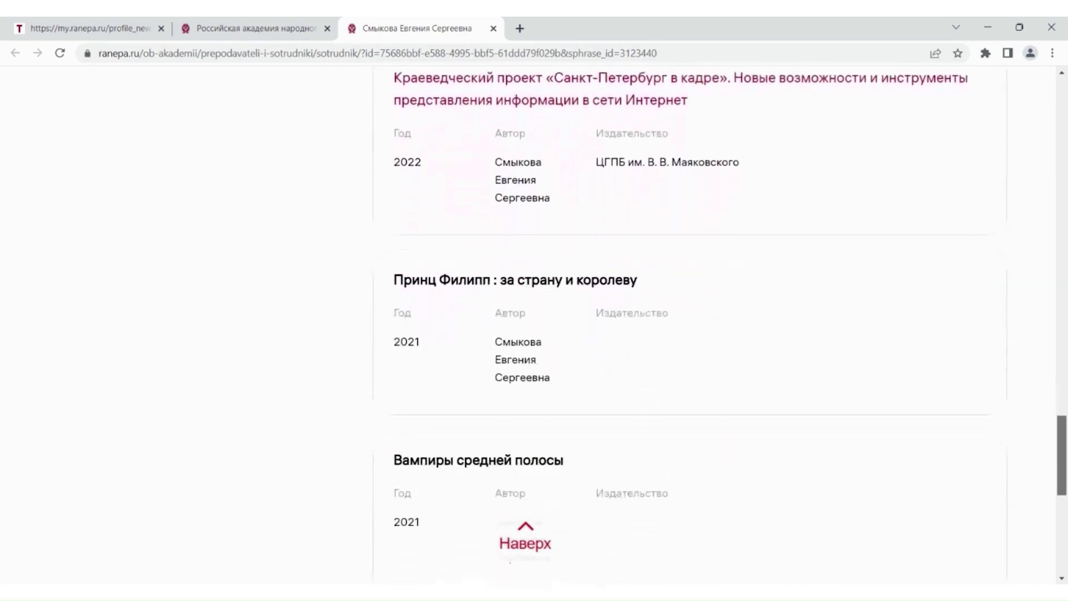
scroll(1064, 468, up, 3)
drag(1065, 468, 1064, 128)
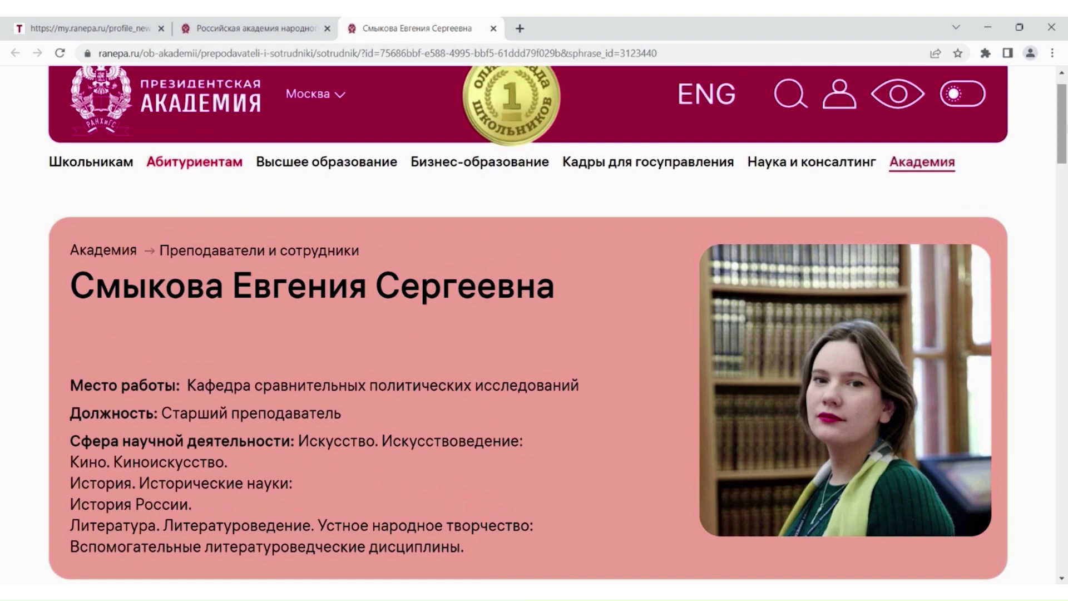